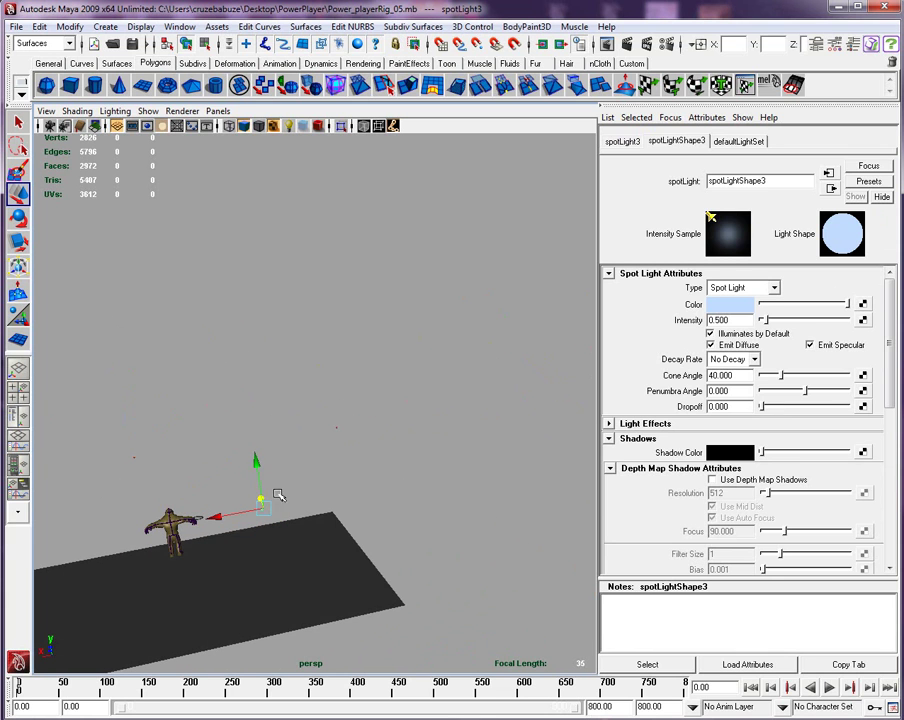
- Look through the selected spot light to check how its cone covers the character
{"action": "left_click_drag", "start_coordinate": [262, 475], "coordinate": [400, 370], "text": "alt"}
{"action": "left_click", "coordinate": [218, 111]}
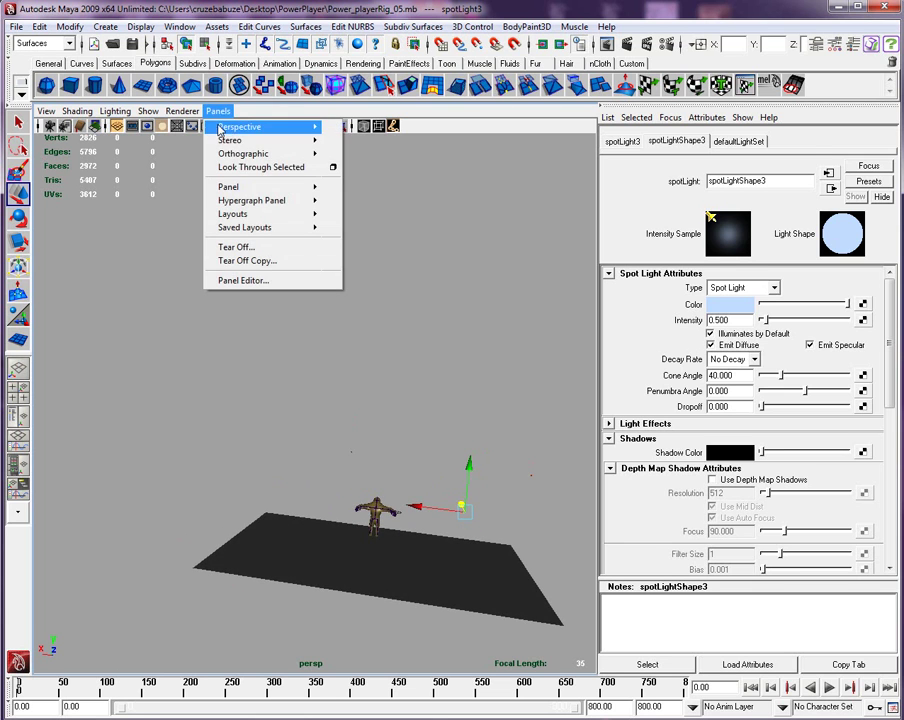
{"action": "left_click", "coordinate": [261, 167]}
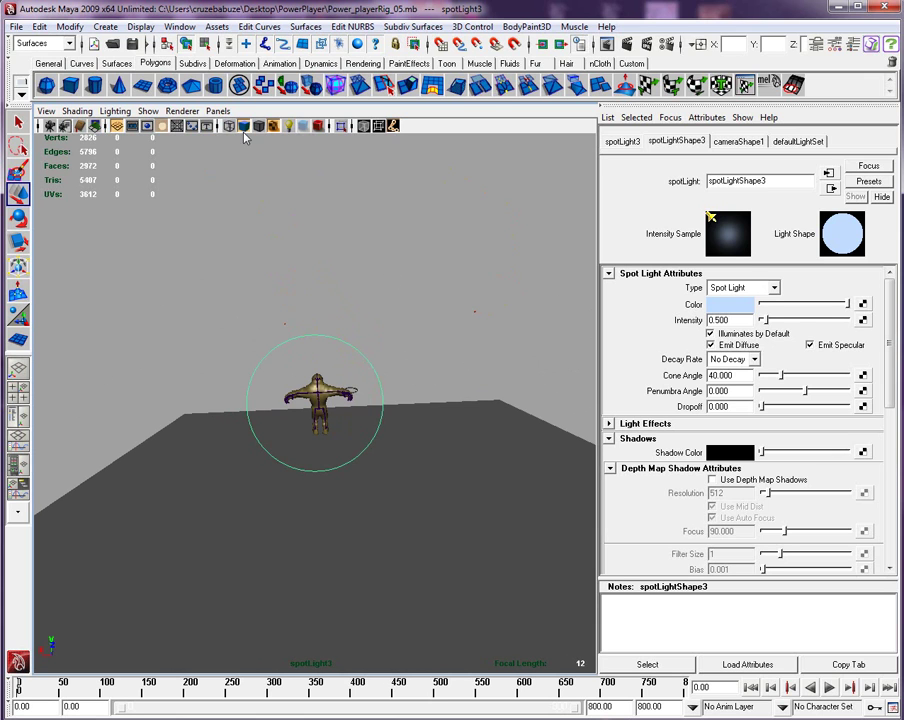
- Return the viewport from the spot light view to the persp camera, facing the character's front
{"action": "left_click", "coordinate": [228, 114]}
{"action": "left_click", "coordinate": [277, 104]}
{"action": "left_click", "coordinate": [218, 111]}
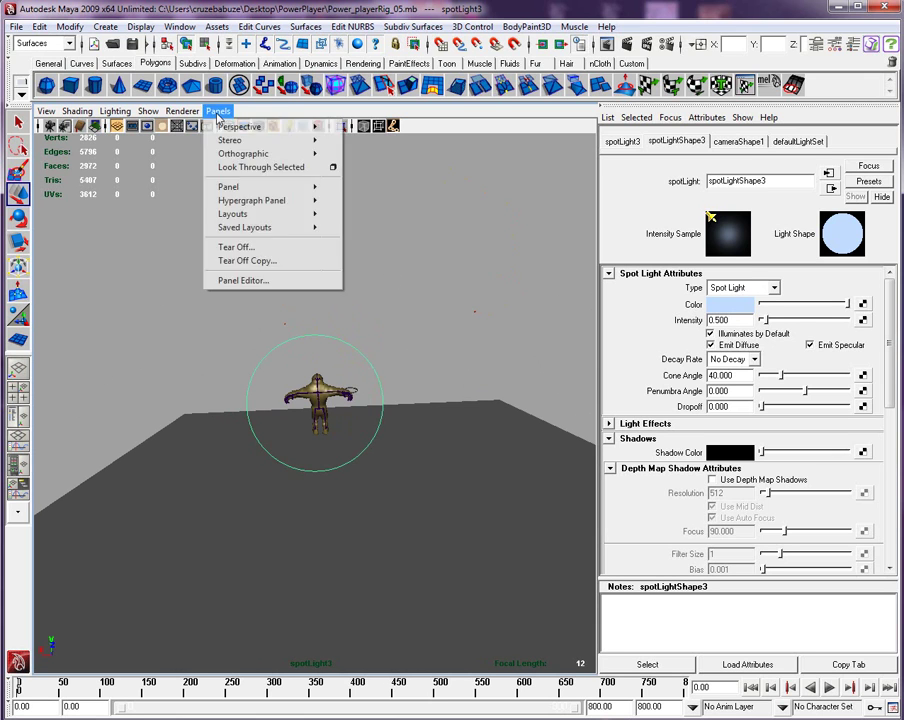
{"action": "mouse_move", "coordinate": [255, 127]}
{"action": "left_click", "coordinate": [156, 149]}
{"action": "left_click_drag", "start_coordinate": [211, 219], "coordinate": [466, 187], "text": "alt"}
- Deselect the spot light, render the current frame from the persp camera, and close the render window
{"action": "left_click", "coordinate": [244, 306]}
{"action": "left_click", "coordinate": [624, 45]}
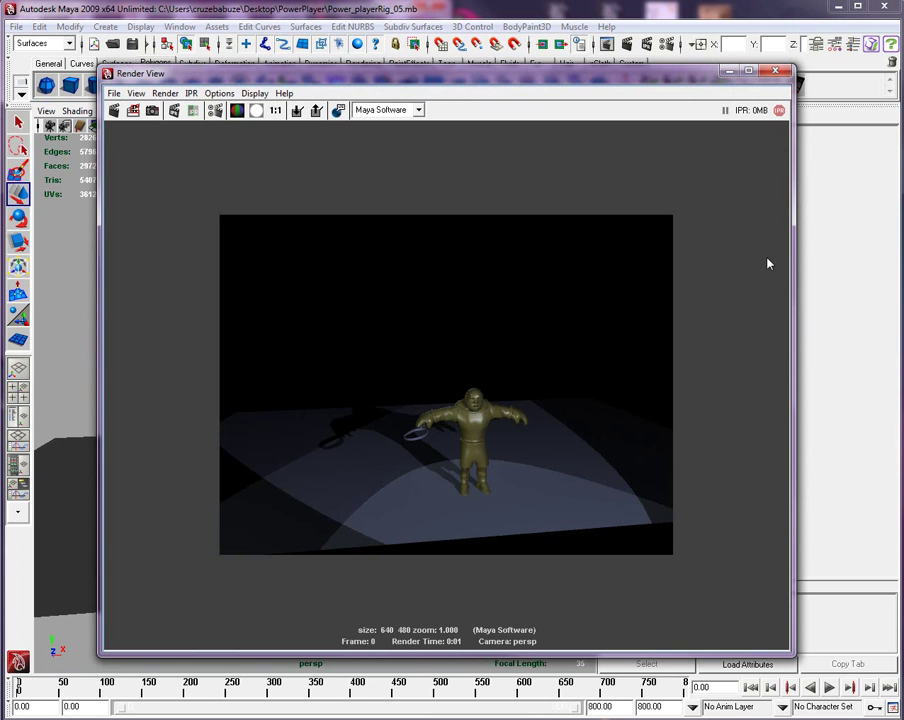
{"action": "left_click", "coordinate": [782, 73]}
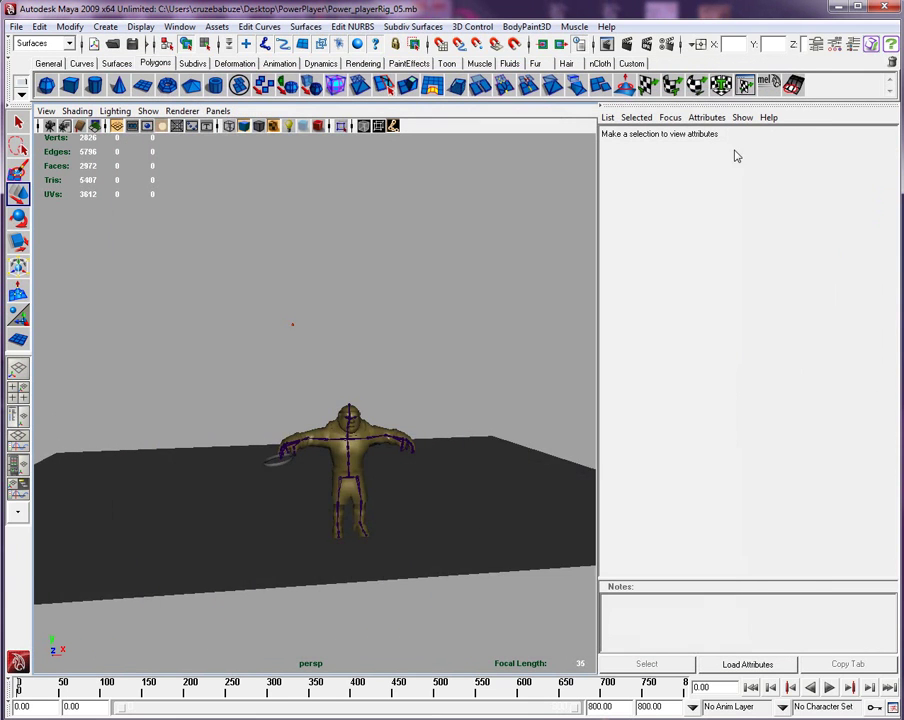
- Render a closer front view of the character to inspect its lighting and shadows, and close the render window
{"action": "mouse_move", "coordinate": [315, 400]}
{"action": "left_mouse_down", "text": "alt"}
{"action": "mouse_move", "coordinate": [340, 384]}
{"action": "mouse_move", "coordinate": [332, 384]}
{"action": "left_mouse_up", "text": "alt"}
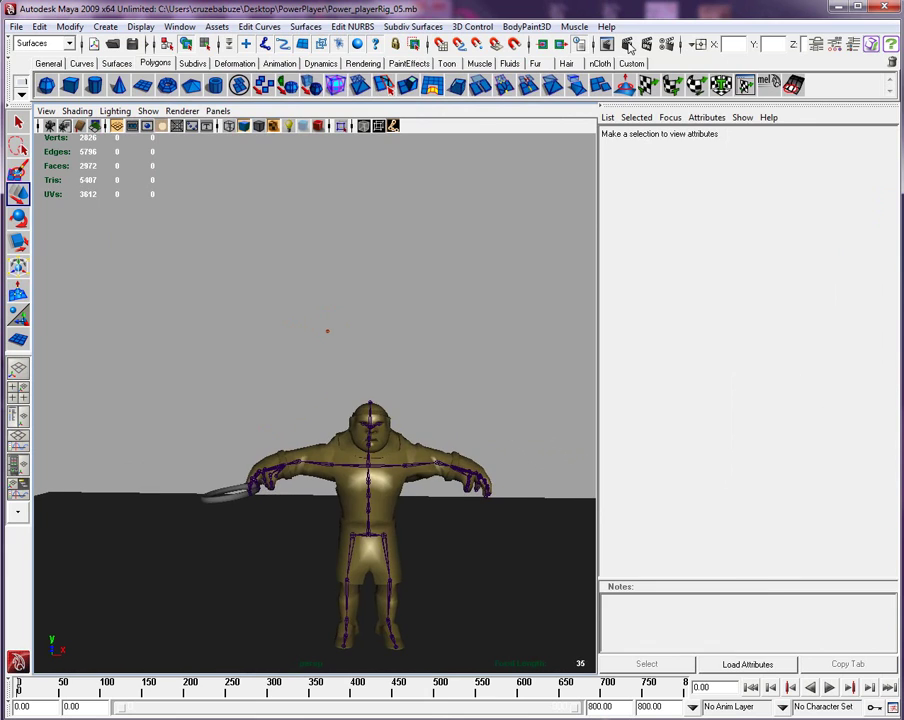
{"action": "left_click", "coordinate": [628, 44]}
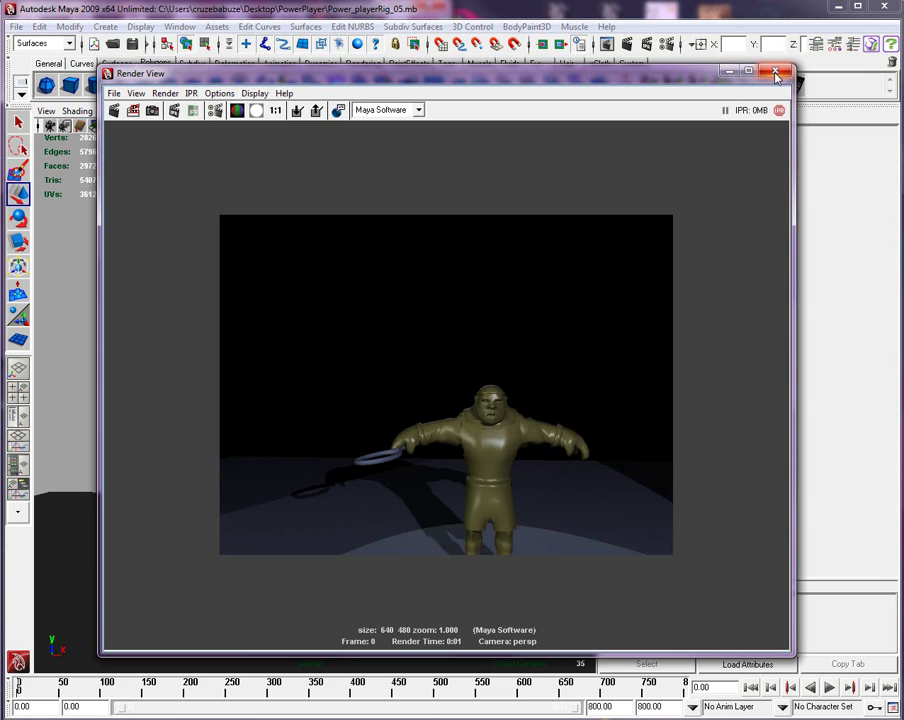
{"action": "left_click_drag", "start_coordinate": [660, 80], "coordinate": [624, 56]}
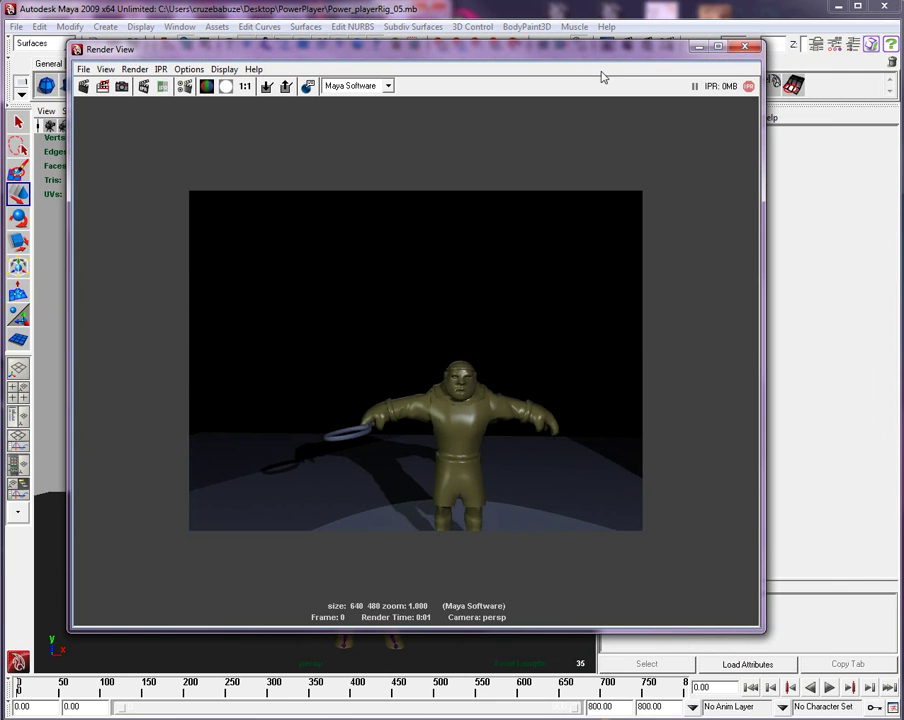
{"action": "left_click", "coordinate": [746, 47]}
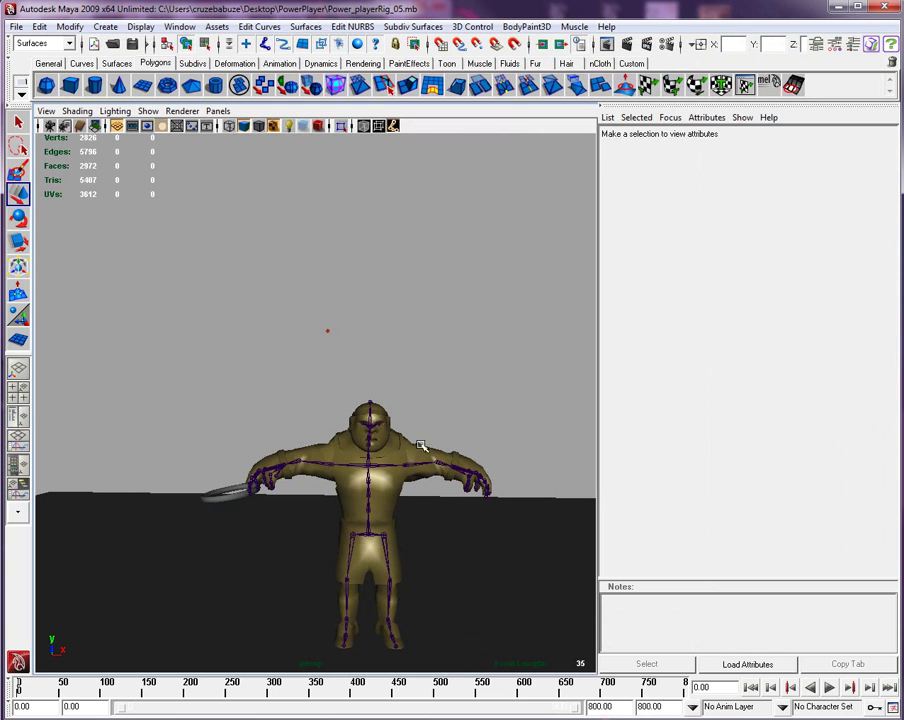
- Show the channel box in place of the attribute editor and test-render the character's full figure
{"action": "left_click", "coordinate": [854, 46]}
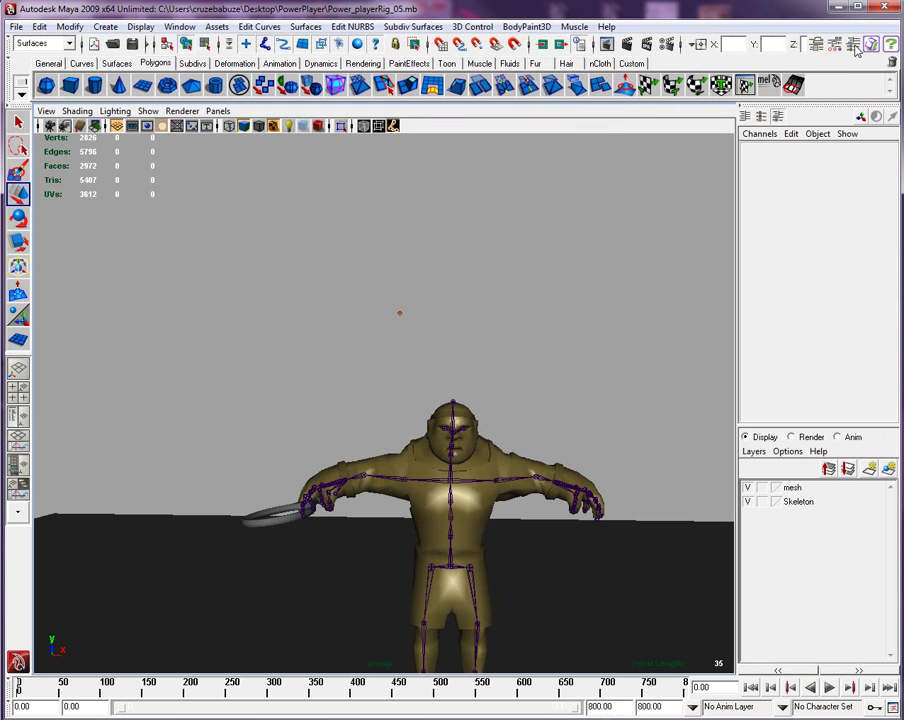
{"action": "left_click_drag", "start_coordinate": [750, 154], "coordinate": [666, 45], "text": "alt"}
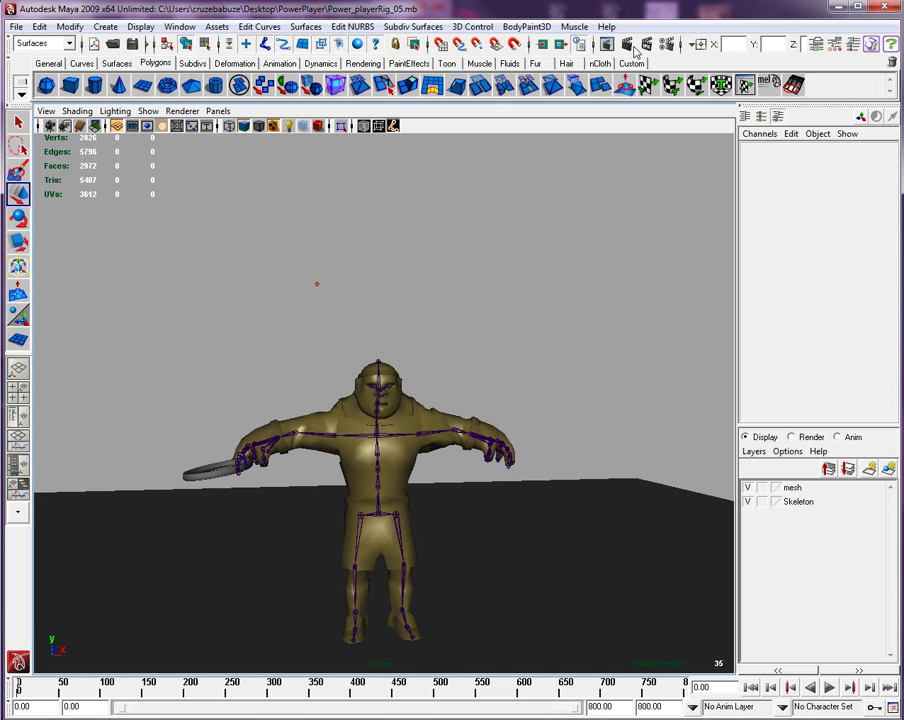
{"action": "left_click", "coordinate": [627, 45]}
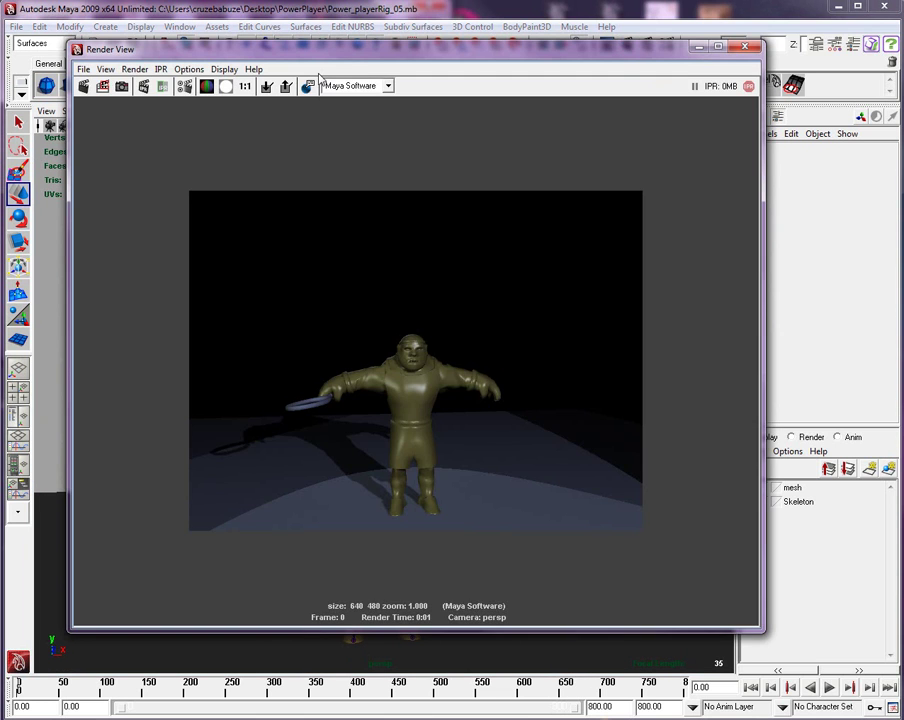
{"action": "left_click", "coordinate": [745, 47]}
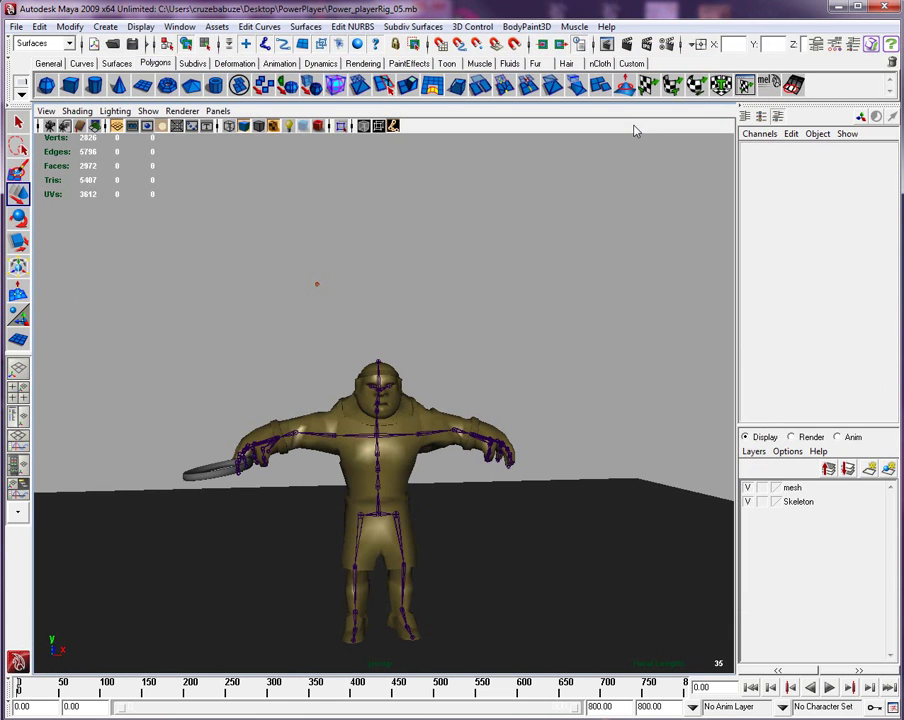
- Open the render settings and review the common options, Maya Software options and available render layers
{"action": "left_click", "coordinate": [669, 46]}
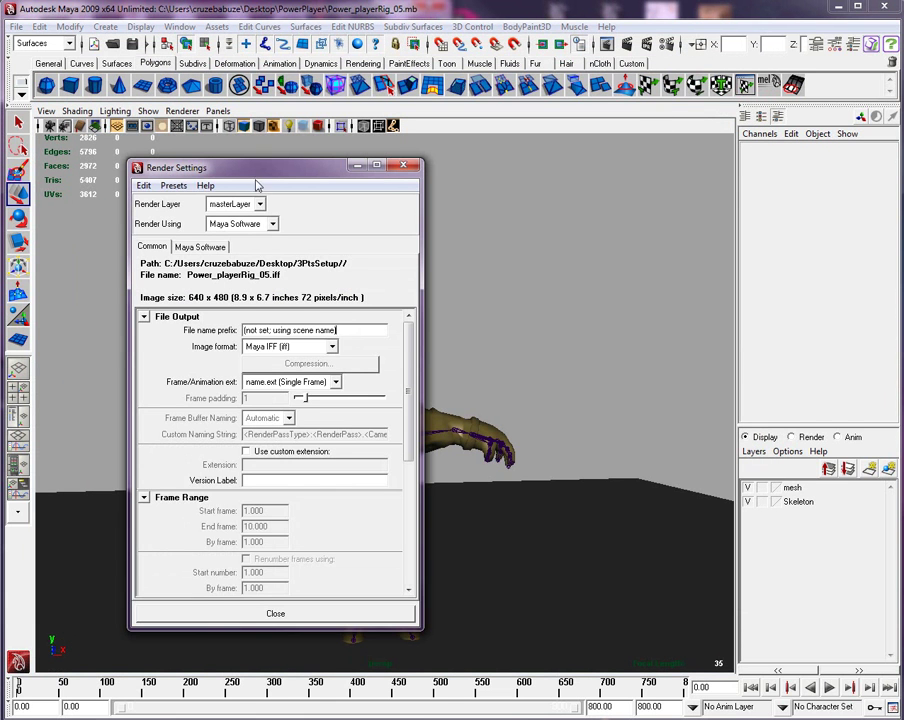
{"action": "left_click_drag", "start_coordinate": [250, 176], "coordinate": [451, 182]}
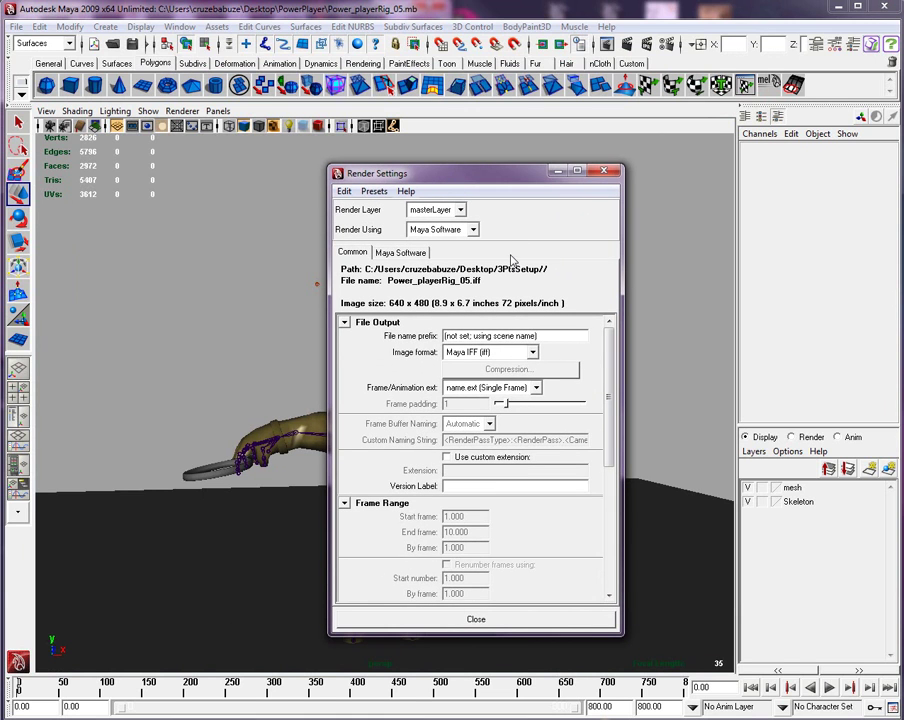
{"action": "left_click", "coordinate": [388, 252]}
{"action": "left_click", "coordinate": [358, 254]}
{"action": "left_click", "coordinate": [435, 210]}
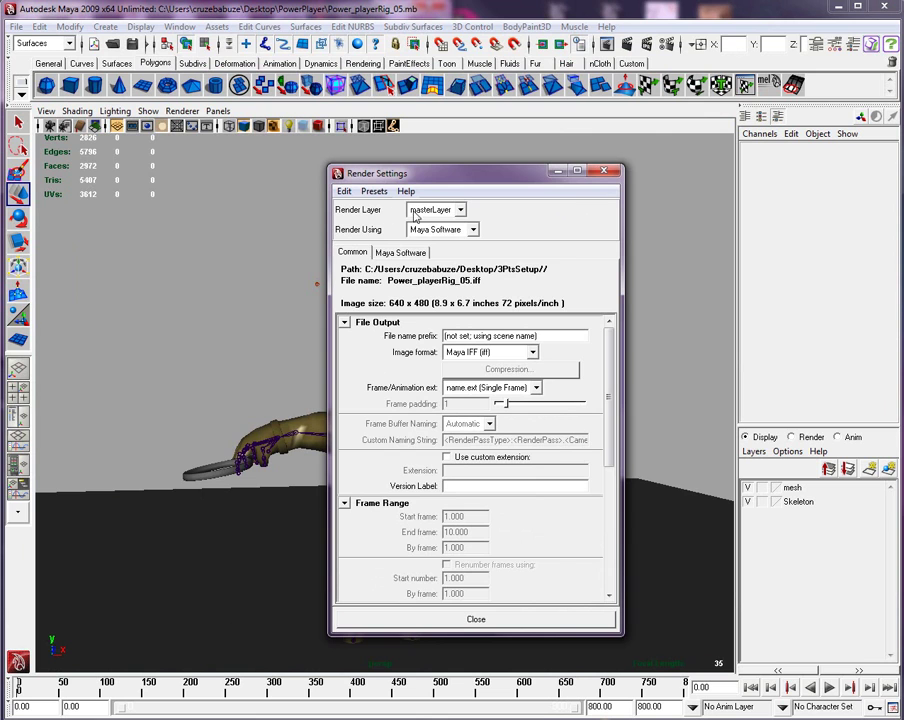
{"action": "left_click", "coordinate": [514, 211]}
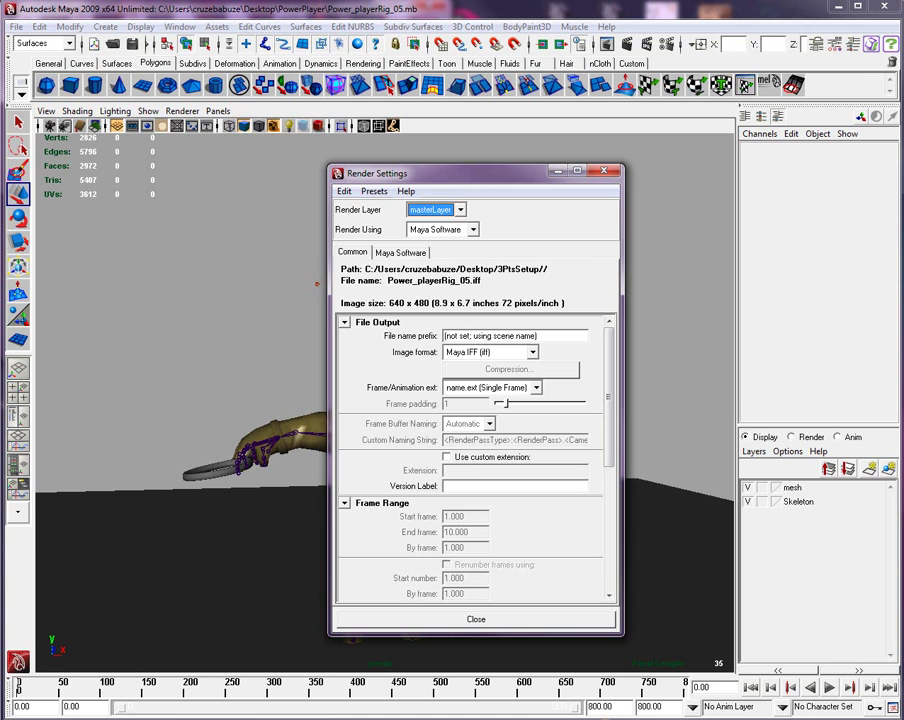
- Examine the scene's render layers and their blend modes, and return to the display layers
{"action": "left_click", "coordinate": [793, 439]}
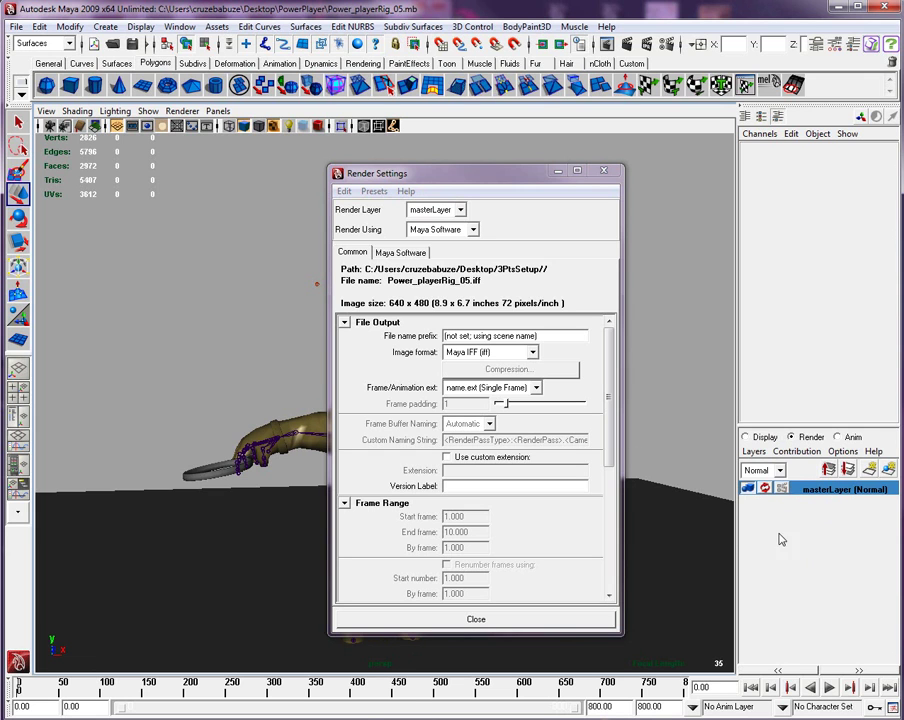
{"action": "left_click", "coordinate": [779, 470]}
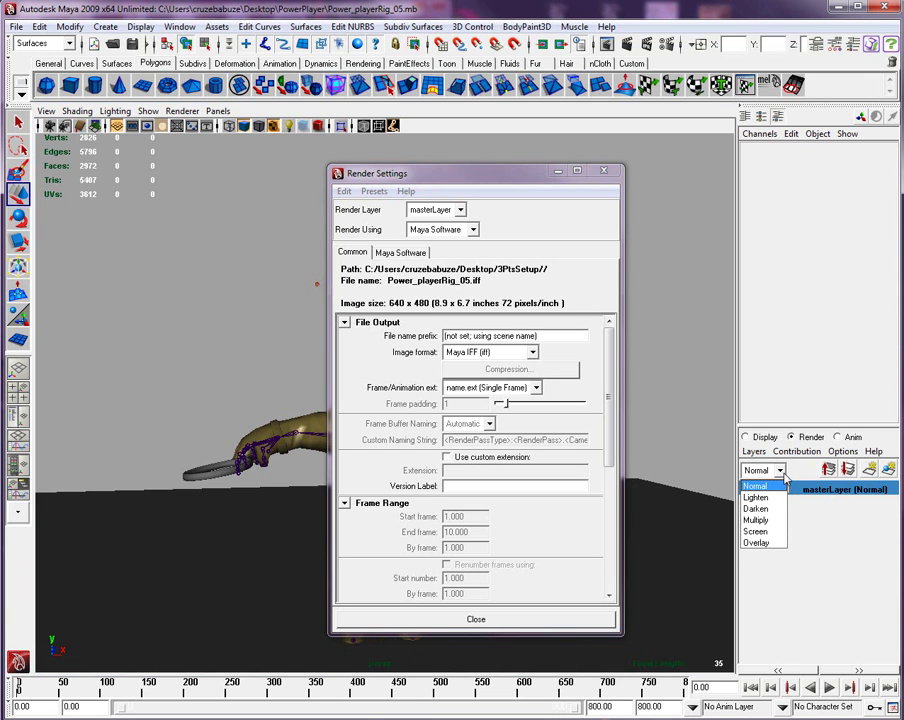
{"action": "left_click", "coordinate": [782, 486]}
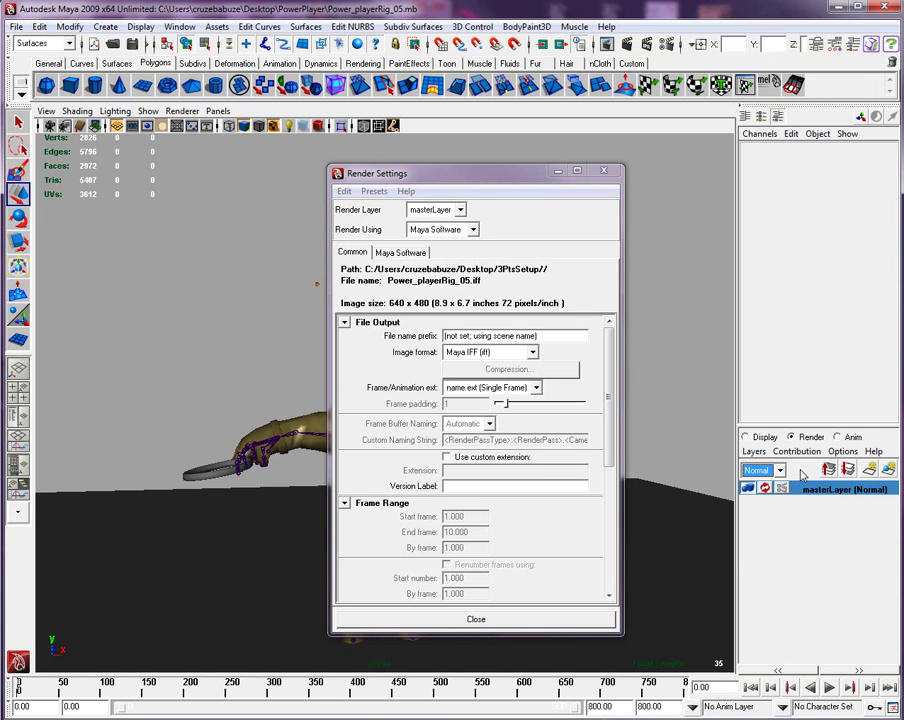
{"action": "left_click", "coordinate": [747, 438]}
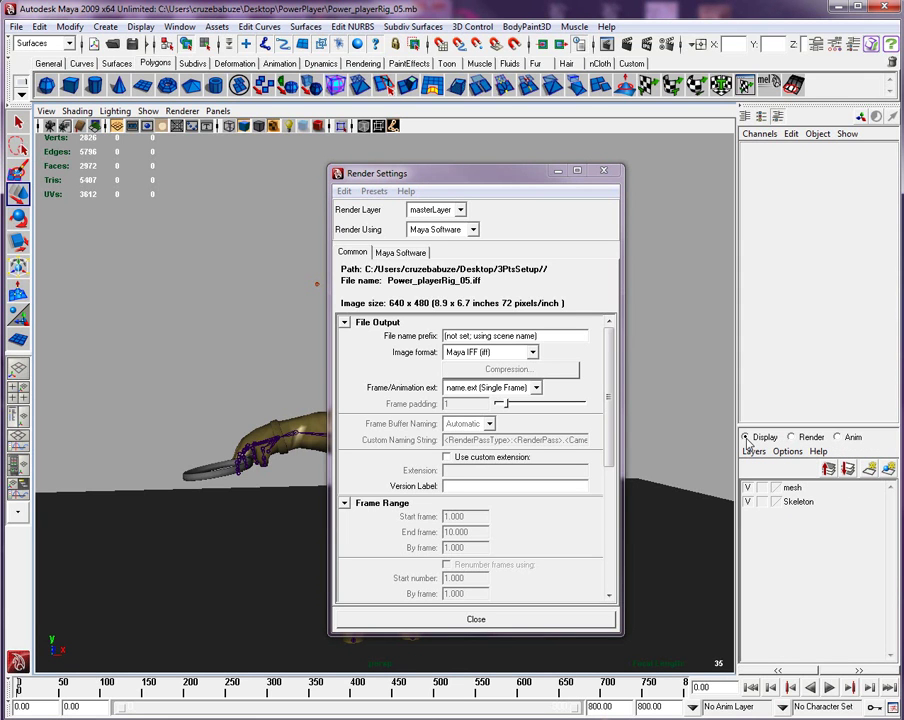
- Choose masterLayer as the render layer and Maya Software as the renderer
{"action": "left_click", "coordinate": [437, 210]}
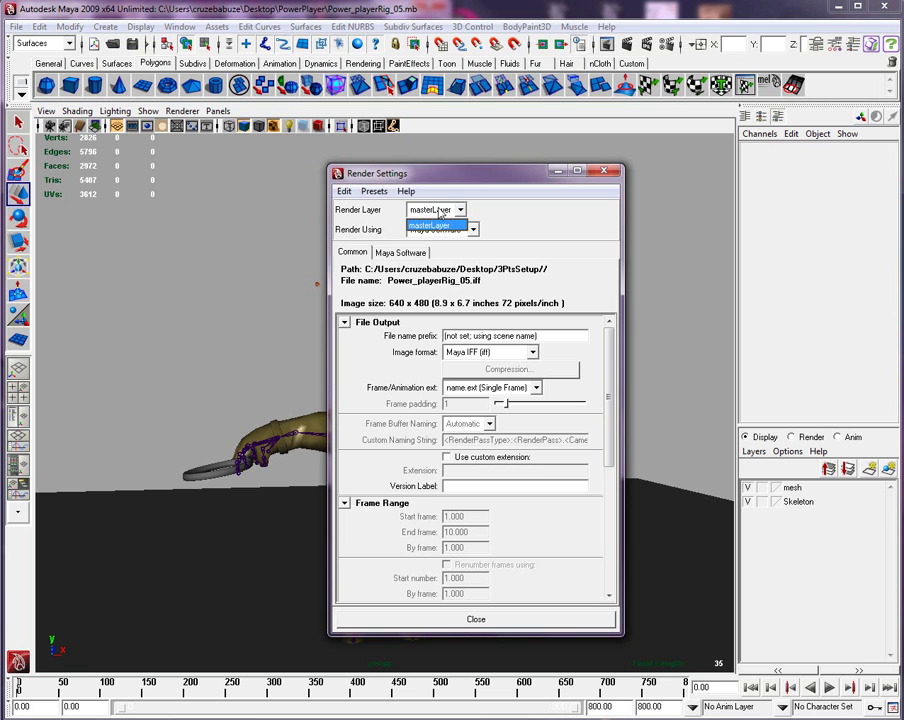
{"action": "left_click", "coordinate": [438, 222]}
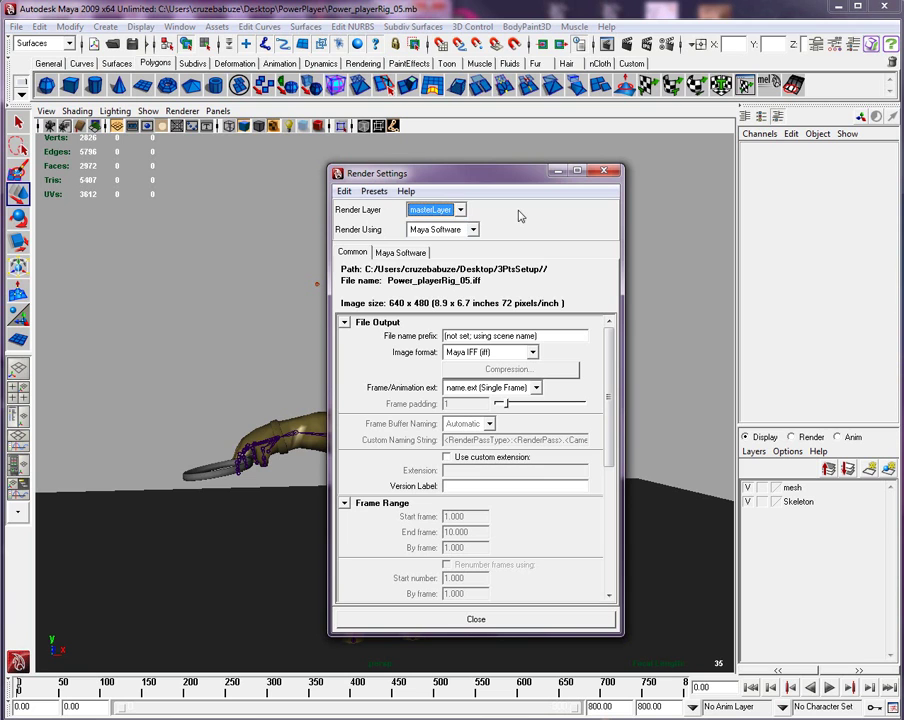
{"action": "left_click", "coordinate": [462, 230]}
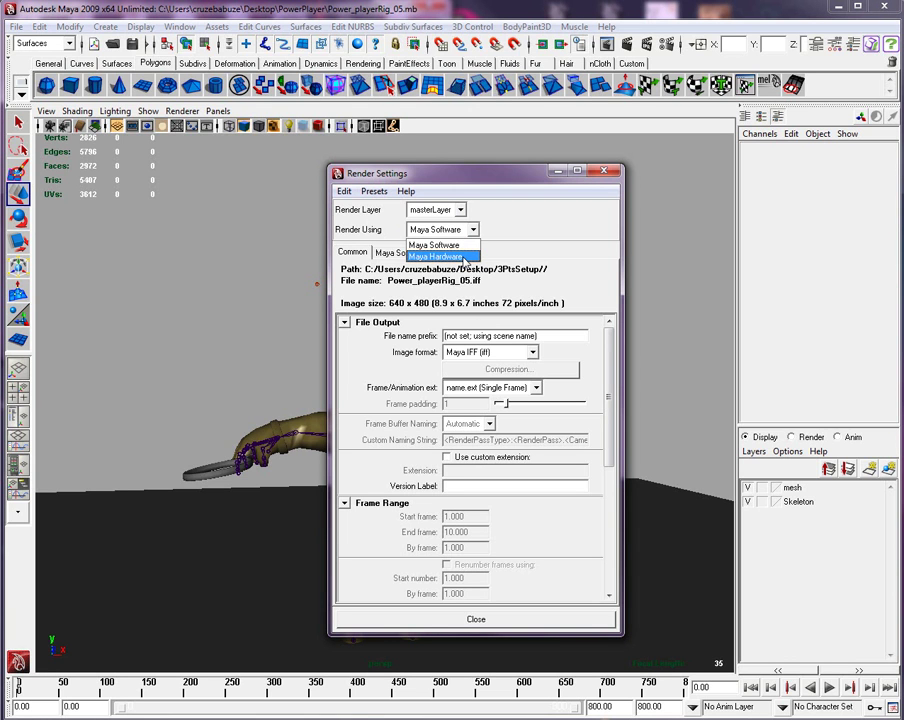
{"action": "left_click", "coordinate": [434, 245]}
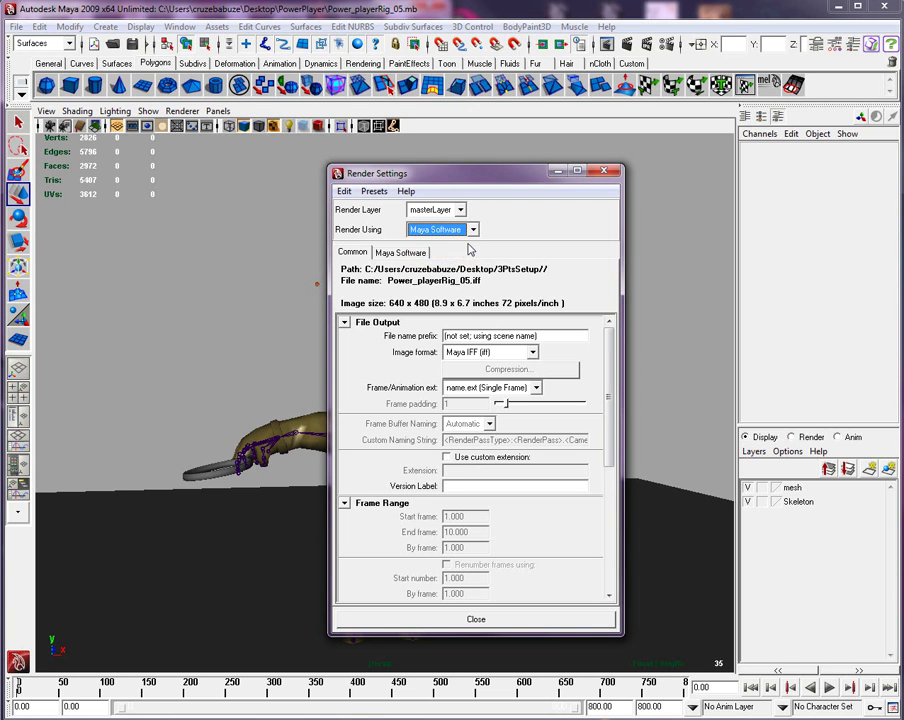
- Set the output file name prefix to "test" and the image format to Targa (tga)
{"action": "triple_click", "coordinate": [552, 337]}
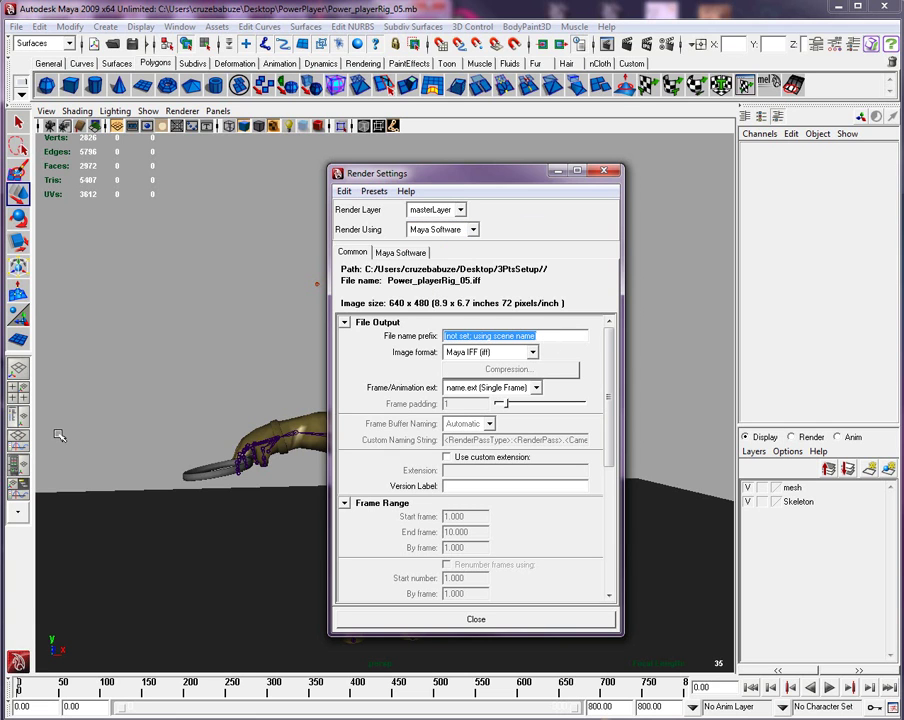
{"action": "type", "text": "test"}
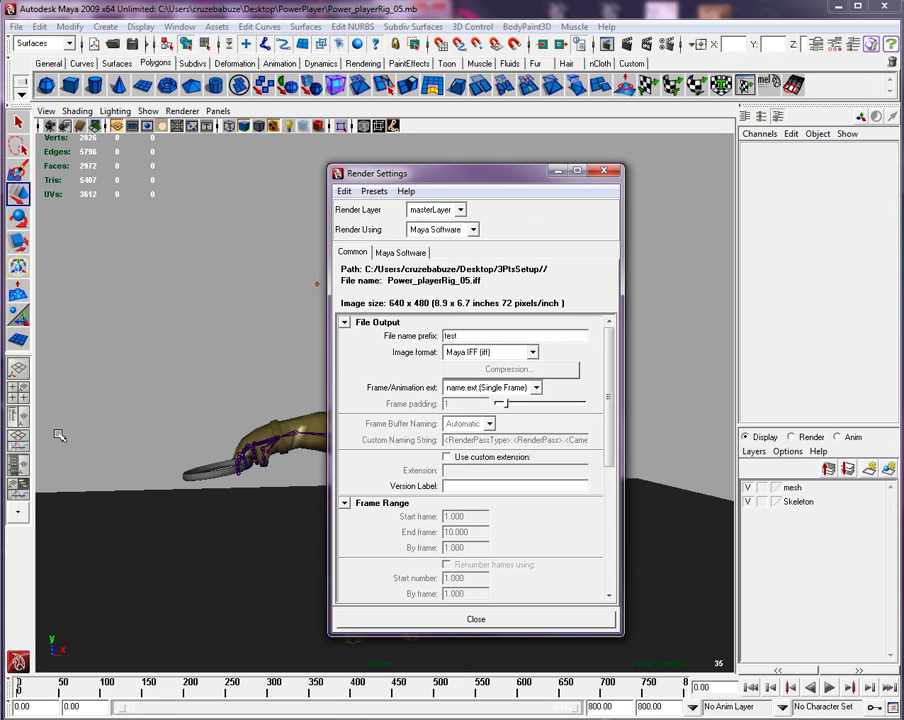
{"action": "left_click", "coordinate": [453, 356]}
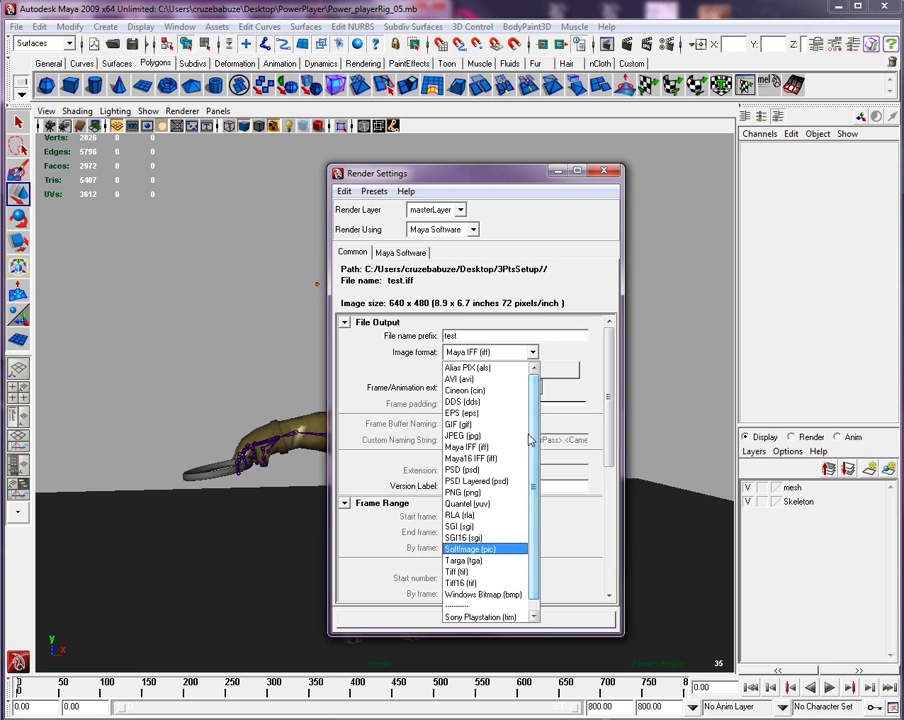
{"action": "scroll", "coordinate": [529, 545], "scroll_direction": "down", "scroll_amount": 1}
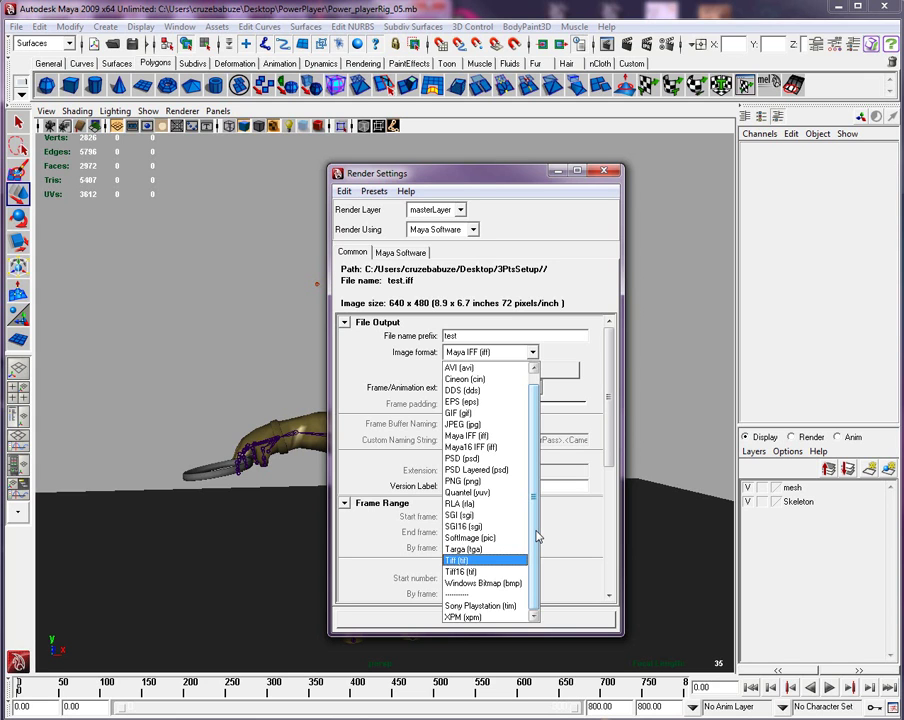
{"action": "left_click", "coordinate": [499, 549]}
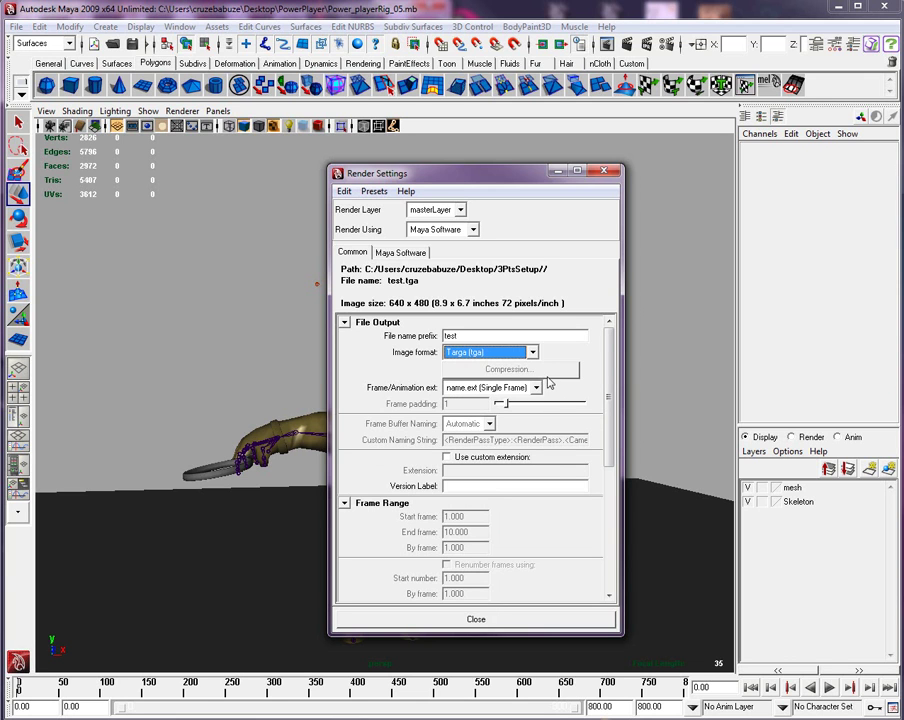
- Collapse the frame range settings and choose persp as the renderable camera
{"action": "left_click_drag", "start_coordinate": [608, 403], "coordinate": [594, 432]}
{"action": "left_click", "coordinate": [362, 420]}
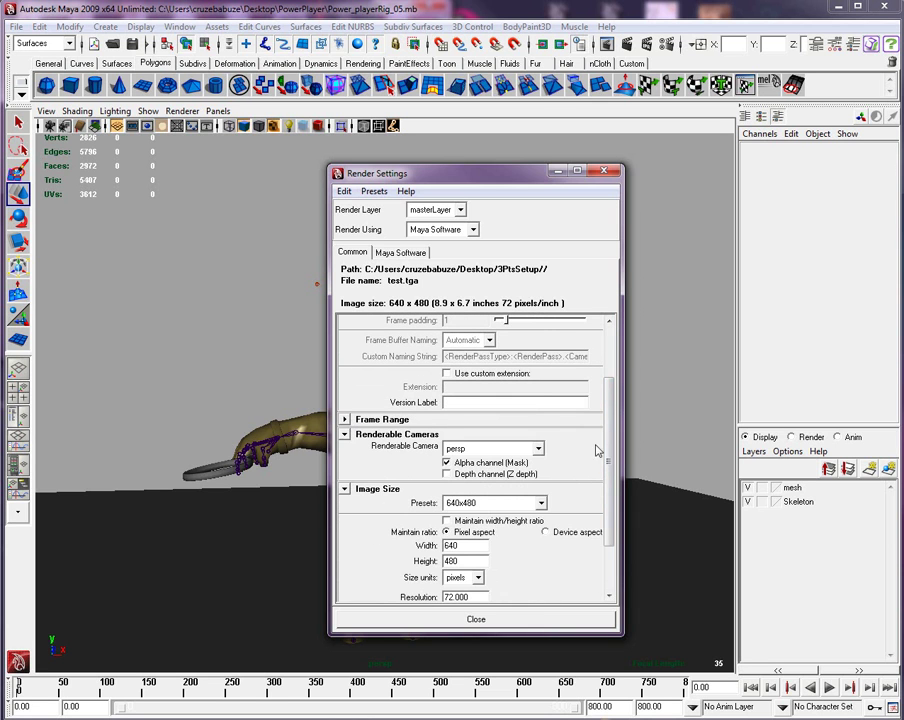
{"action": "scroll", "coordinate": [610, 432], "scroll_direction": "down", "scroll_amount": 1}
{"action": "scroll", "coordinate": [610, 432], "scroll_direction": "down", "scroll_amount": 2}
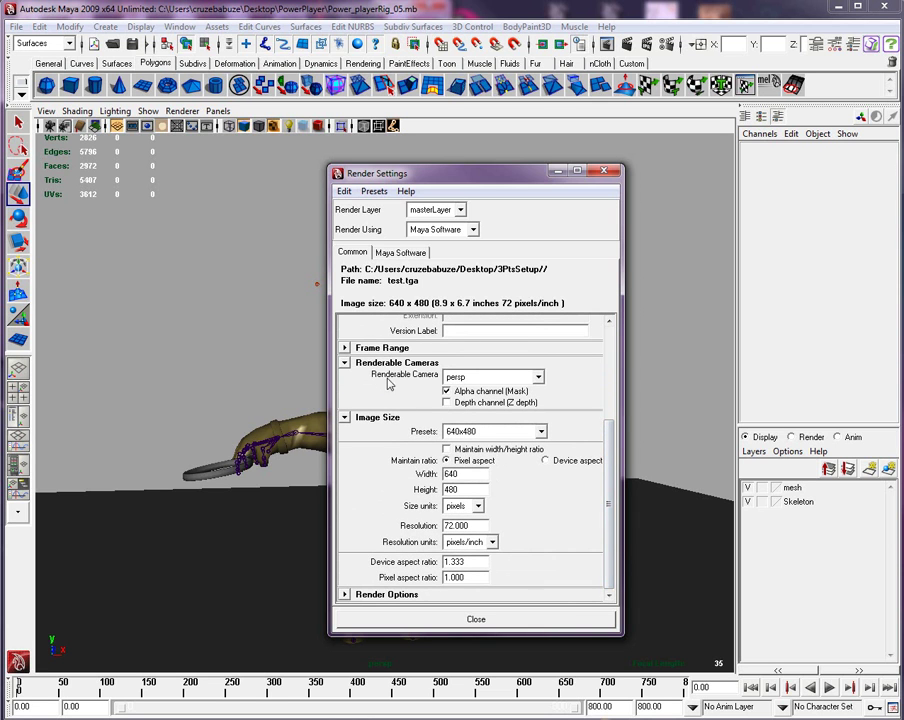
{"action": "left_click", "coordinate": [485, 377]}
{"action": "left_click", "coordinate": [580, 366]}
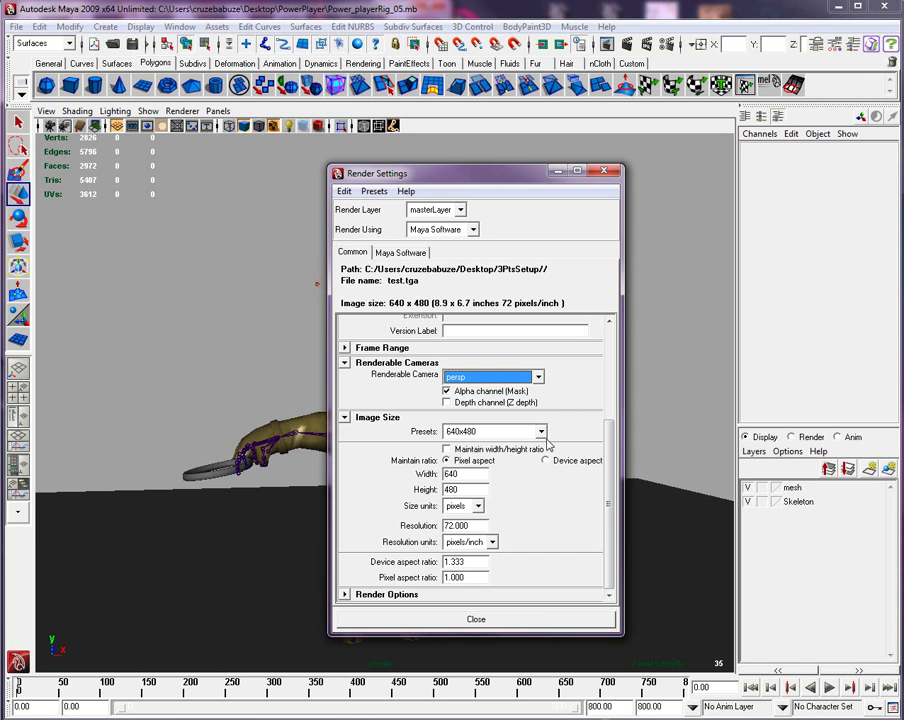
- Set the render's image size to the HD 720 preset
{"action": "left_click", "coordinate": [540, 431]}
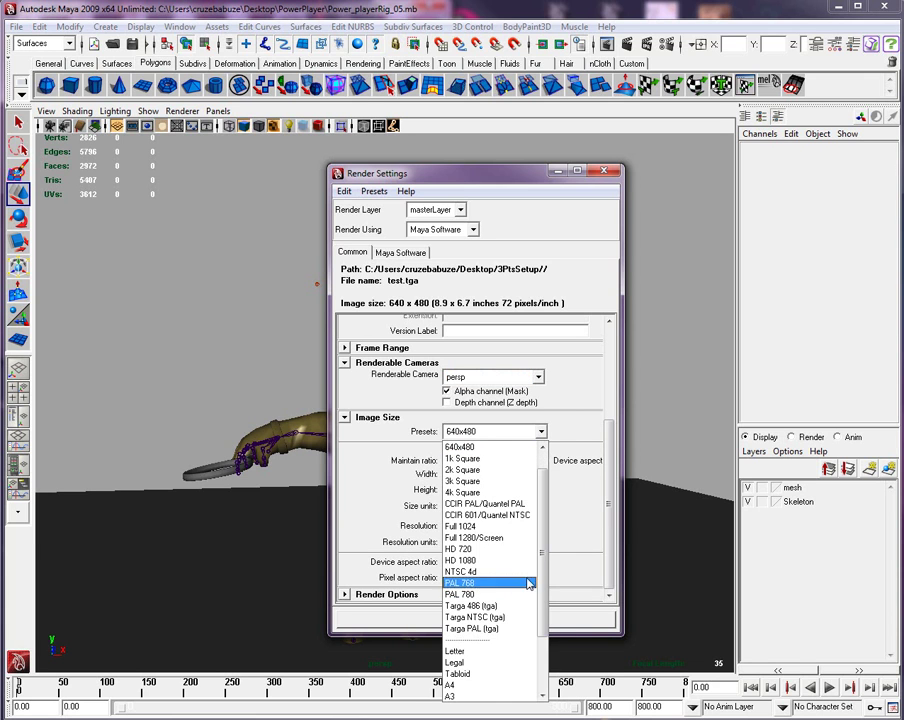
{"action": "scroll", "coordinate": [543, 601], "scroll_direction": "down", "scroll_amount": 3}
{"action": "scroll", "coordinate": [541, 590], "scroll_direction": "up", "scroll_amount": 3}
{"action": "scroll", "coordinate": [541, 575], "scroll_direction": "down", "scroll_amount": 2}
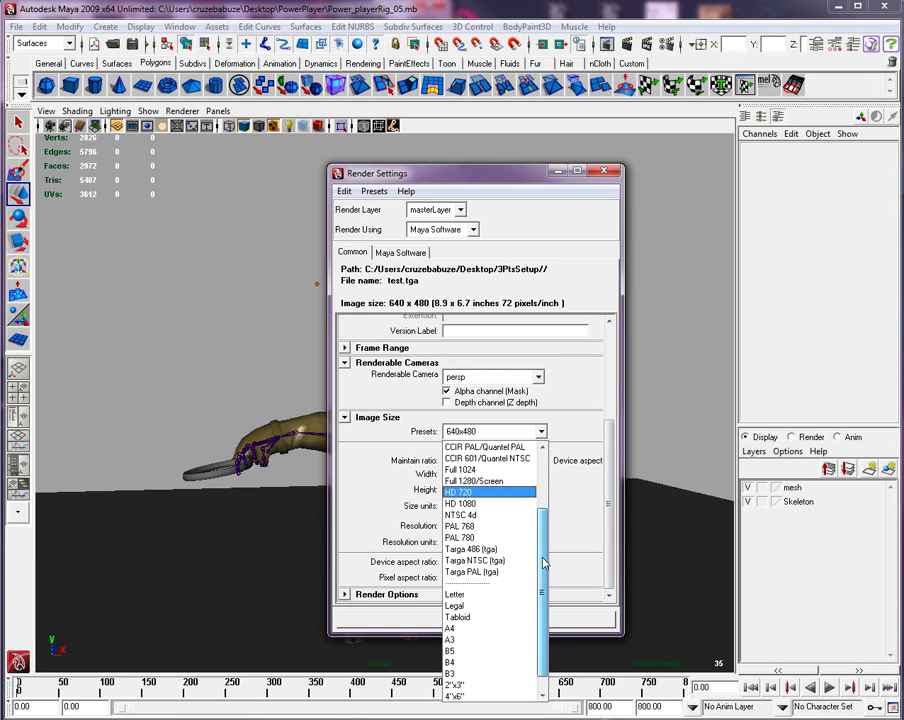
{"action": "left_click_drag", "start_coordinate": [540, 563], "coordinate": [553, 541]}
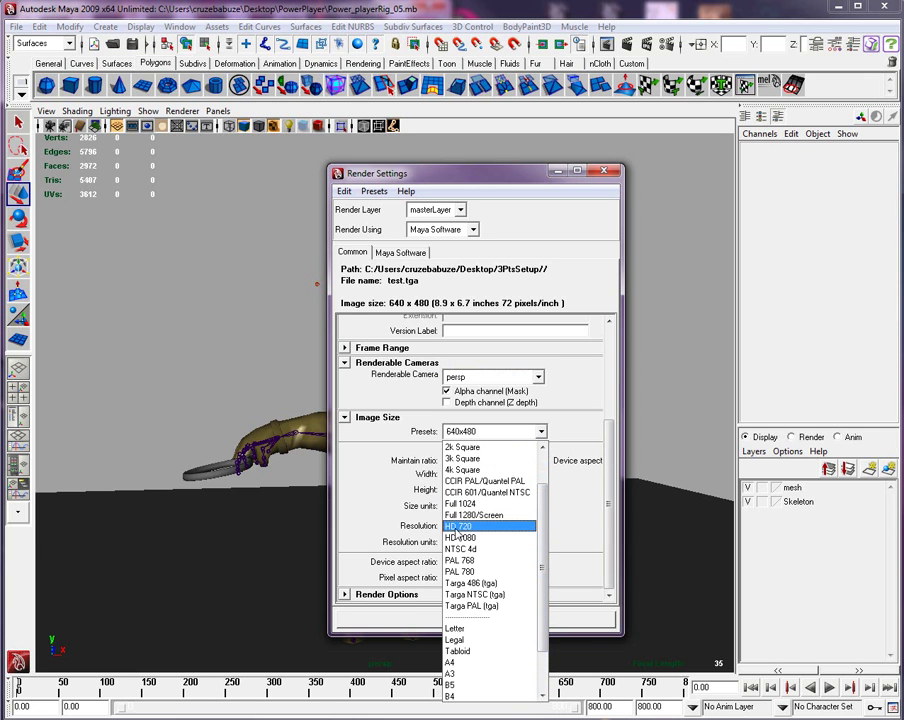
{"action": "left_click", "coordinate": [456, 528]}
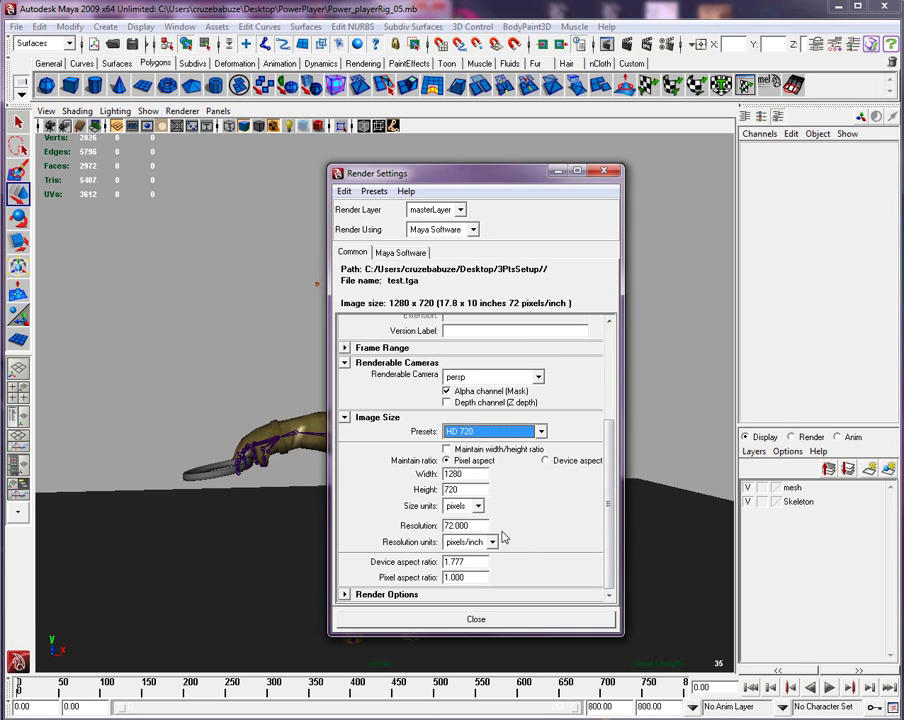
- Review the common render options, and collapse the Render Options and Image Size sections
{"action": "left_click", "coordinate": [370, 594]}
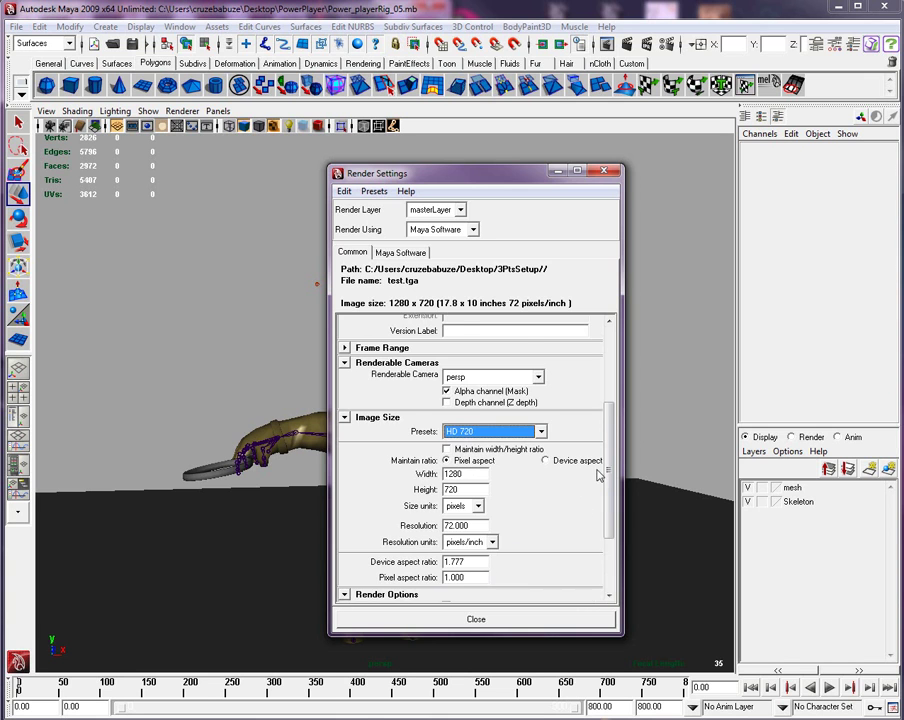
{"action": "scroll", "coordinate": [592, 489], "scroll_direction": "down", "scroll_amount": 3}
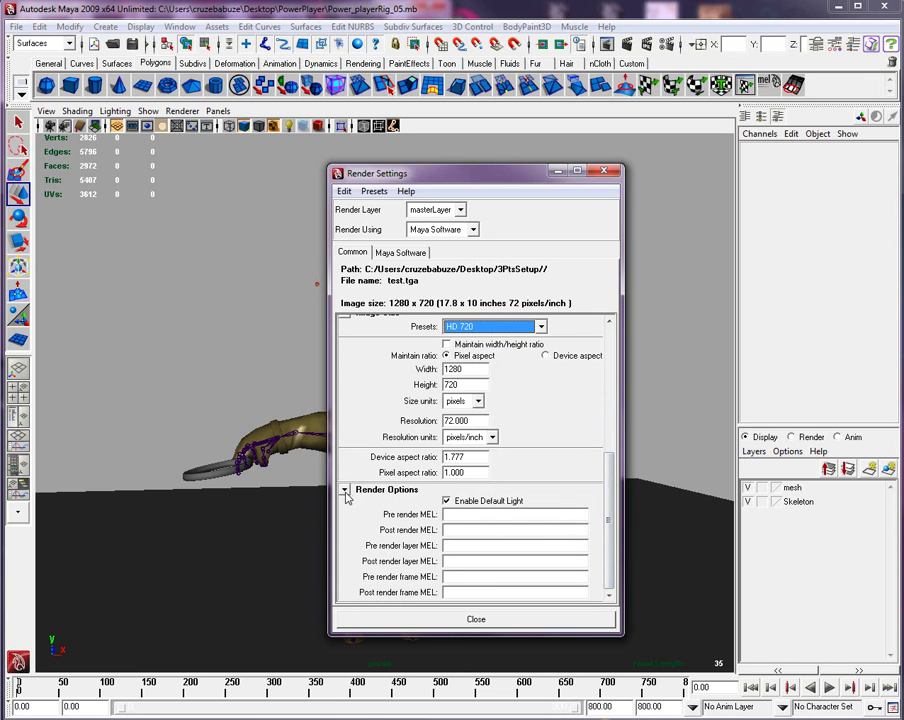
{"action": "left_click", "coordinate": [344, 489]}
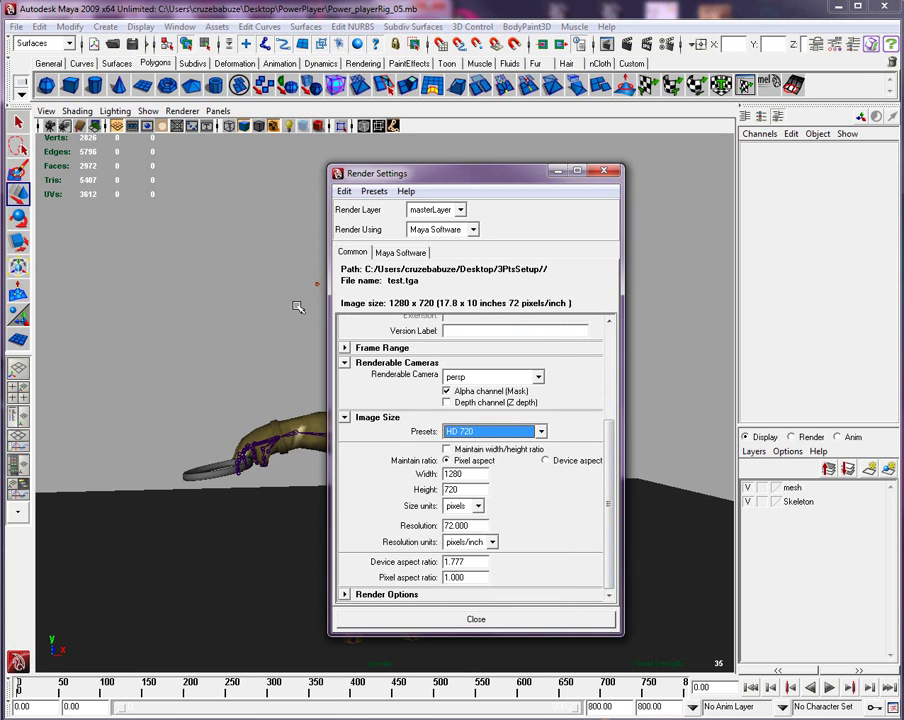
{"action": "left_click", "coordinate": [341, 417]}
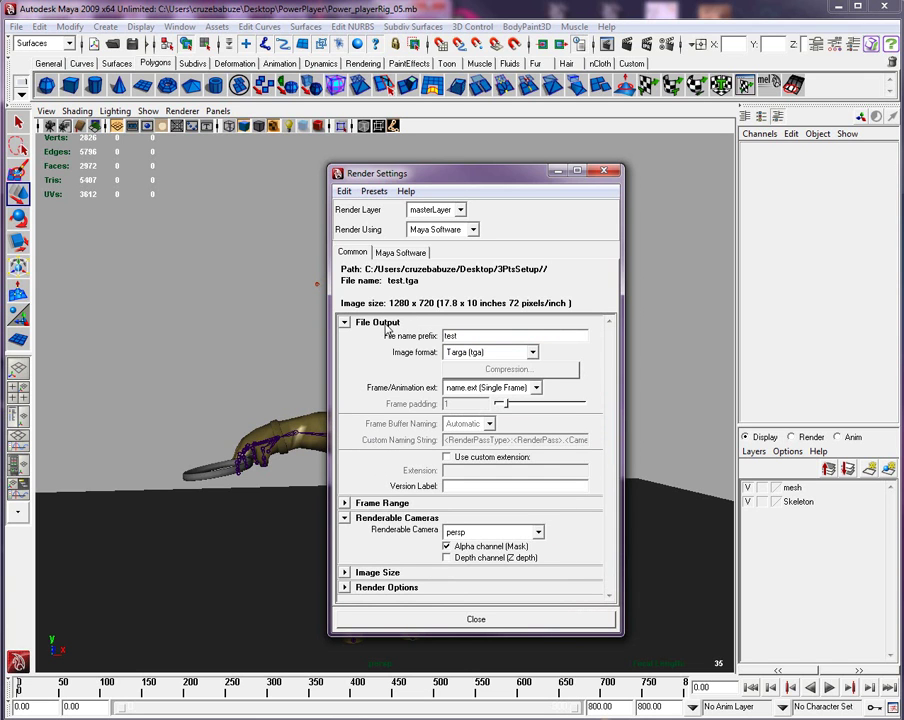
- Set the Maya Software quality to Contrast sensitive production, with Highest quality edge anti-aliasing and the Triangle pixel filter
{"action": "left_click", "coordinate": [408, 255]}
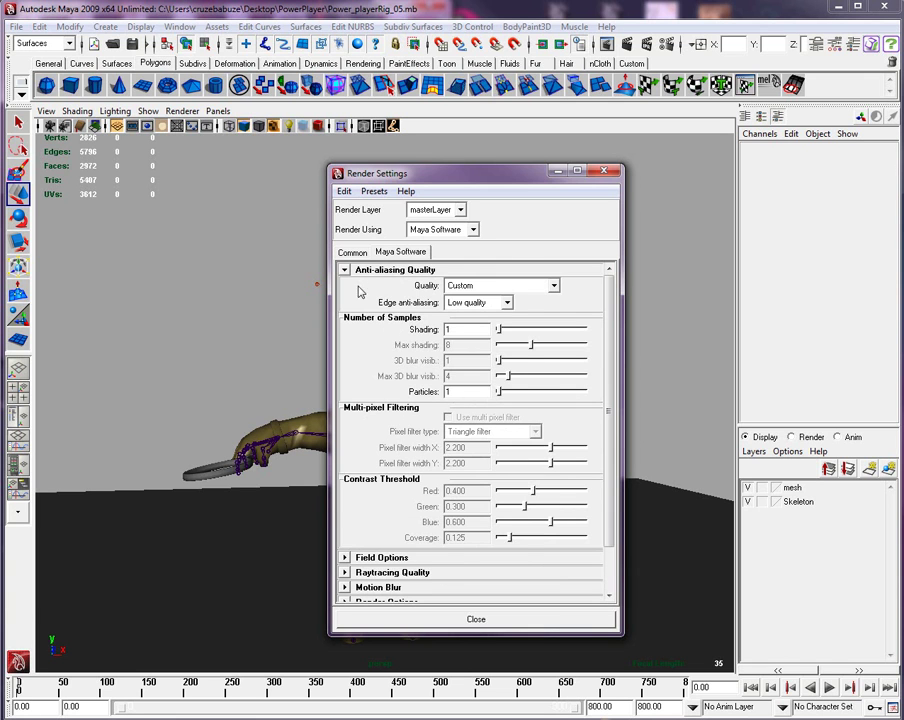
{"action": "left_click", "coordinate": [355, 256]}
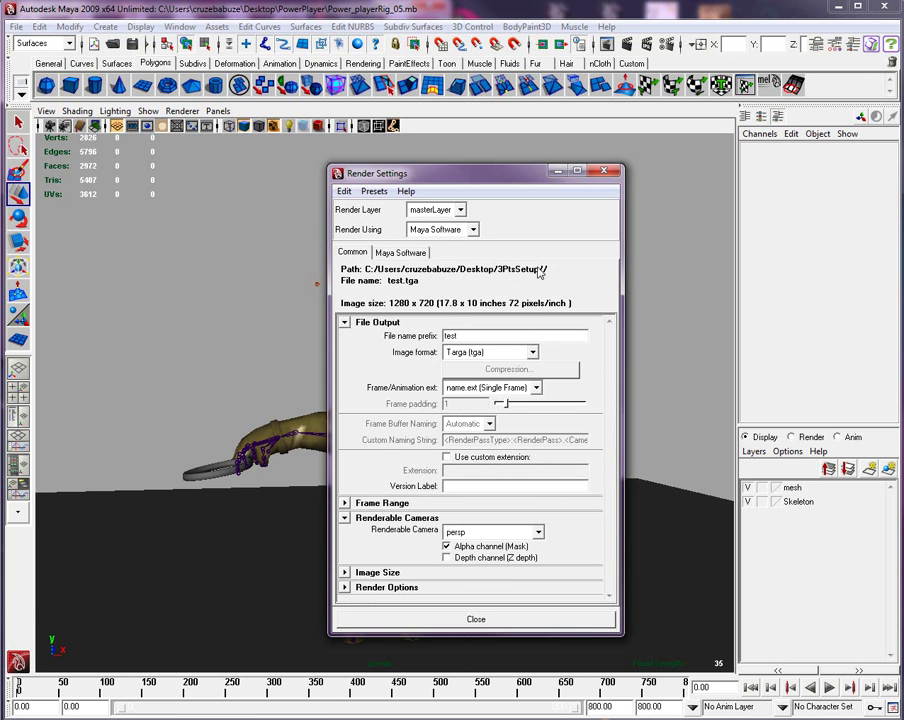
{"action": "left_click", "coordinate": [409, 253]}
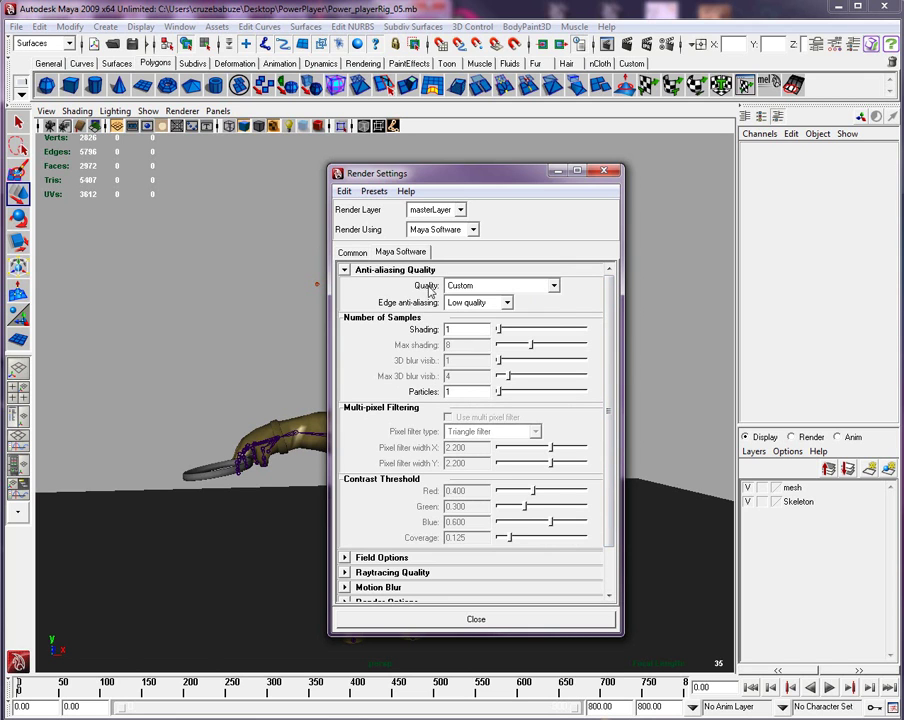
{"action": "left_click", "coordinate": [549, 287]}
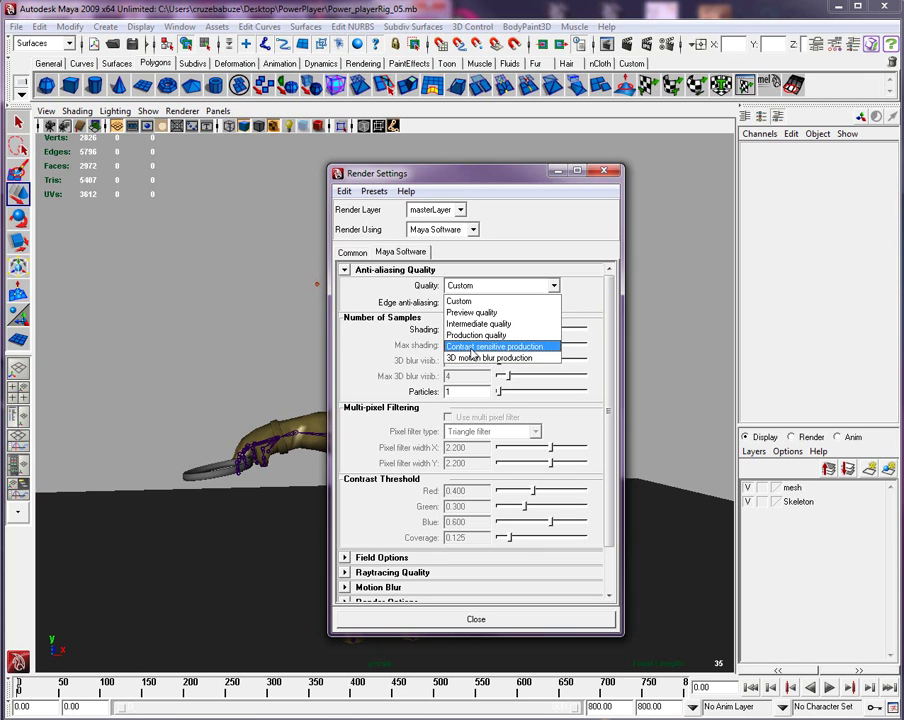
{"action": "left_click", "coordinate": [472, 346]}
{"action": "left_click", "coordinate": [500, 305]}
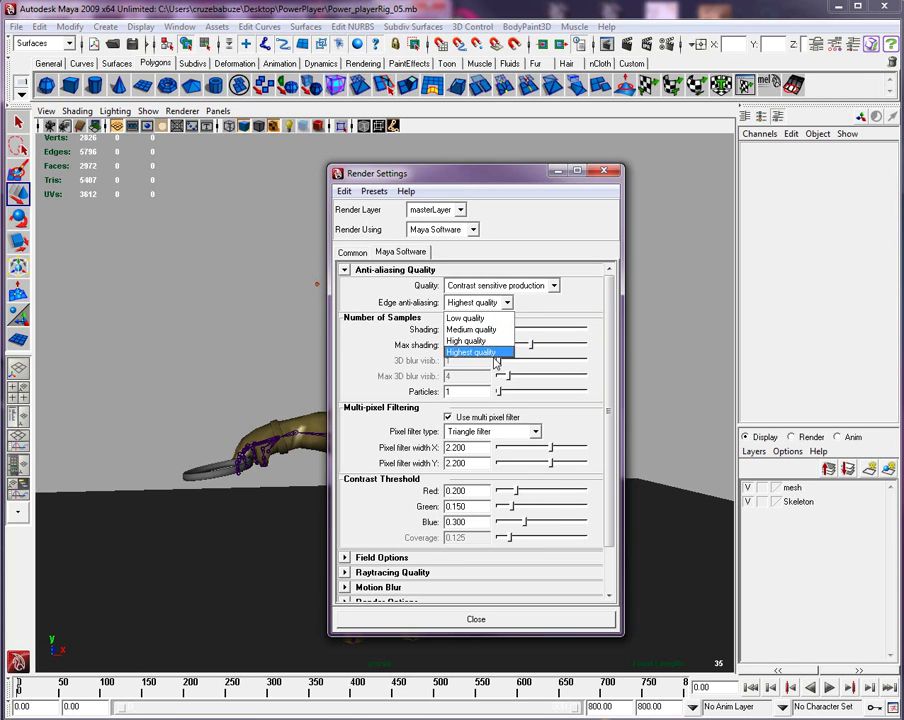
{"action": "left_click", "coordinate": [490, 352]}
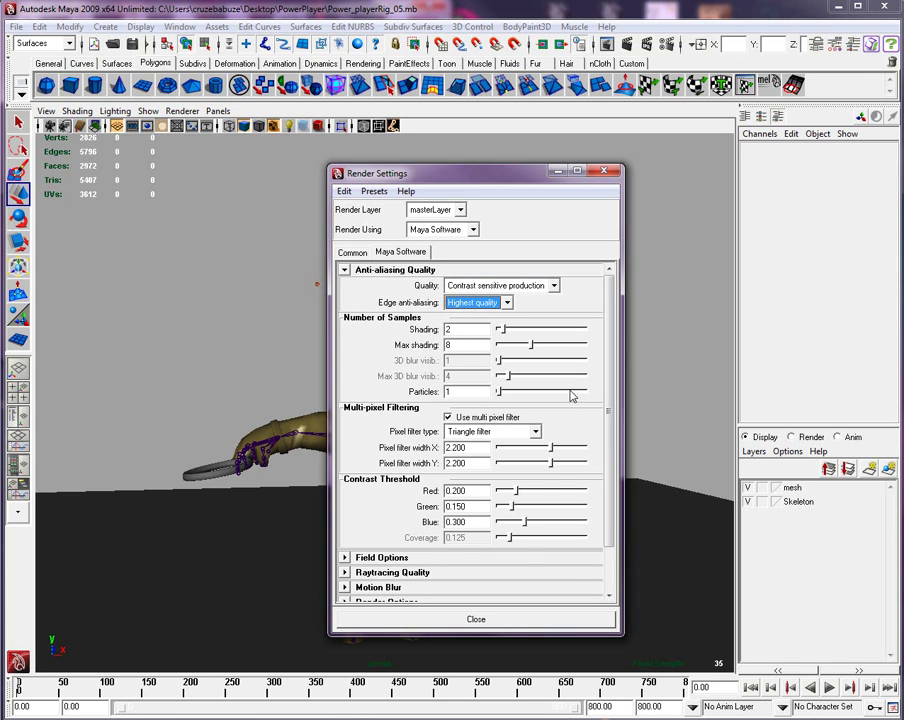
{"action": "left_click", "coordinate": [535, 431]}
{"action": "left_click", "coordinate": [563, 447]}
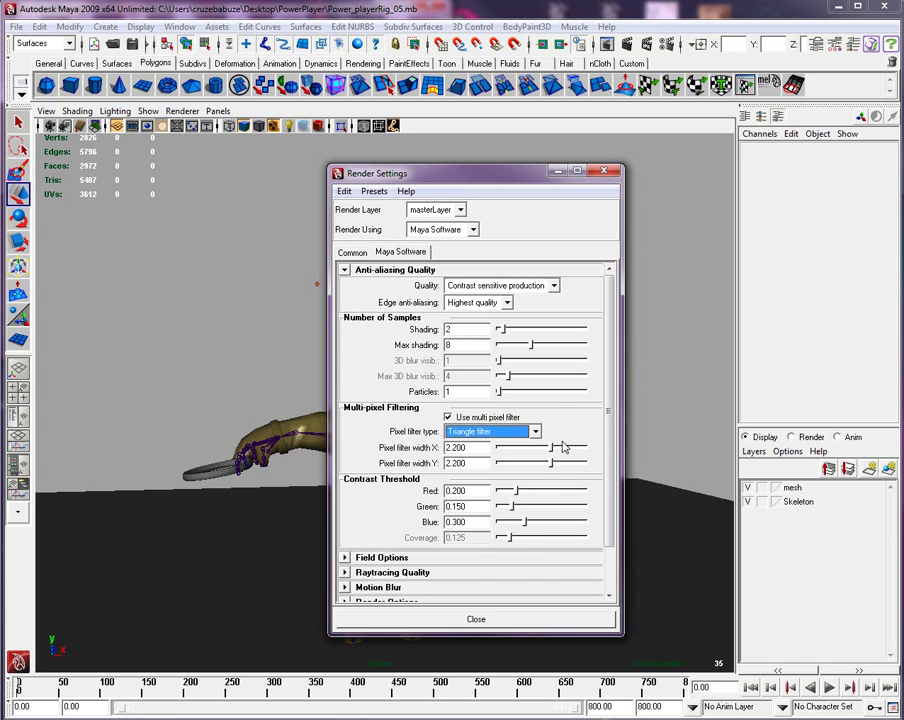
- Examine the field rendering choices, keep Frames as the render mode, and collapse the Field Options section
{"action": "scroll", "coordinate": [611, 380], "scroll_direction": "down", "scroll_amount": 1}
{"action": "scroll", "coordinate": [611, 380], "scroll_direction": "down", "scroll_amount": 1}
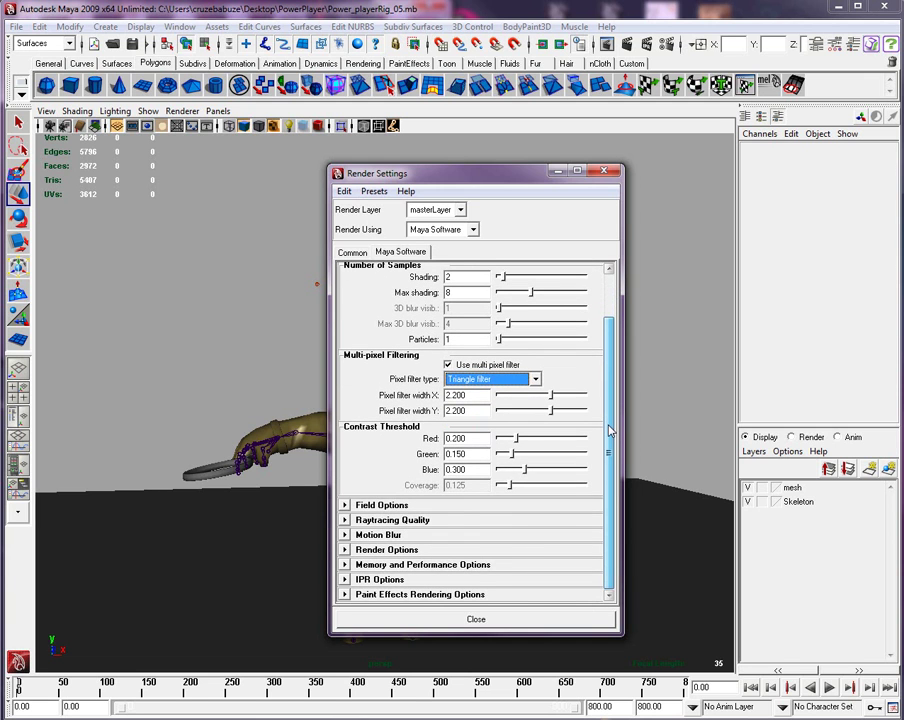
{"action": "left_click", "coordinate": [352, 507]}
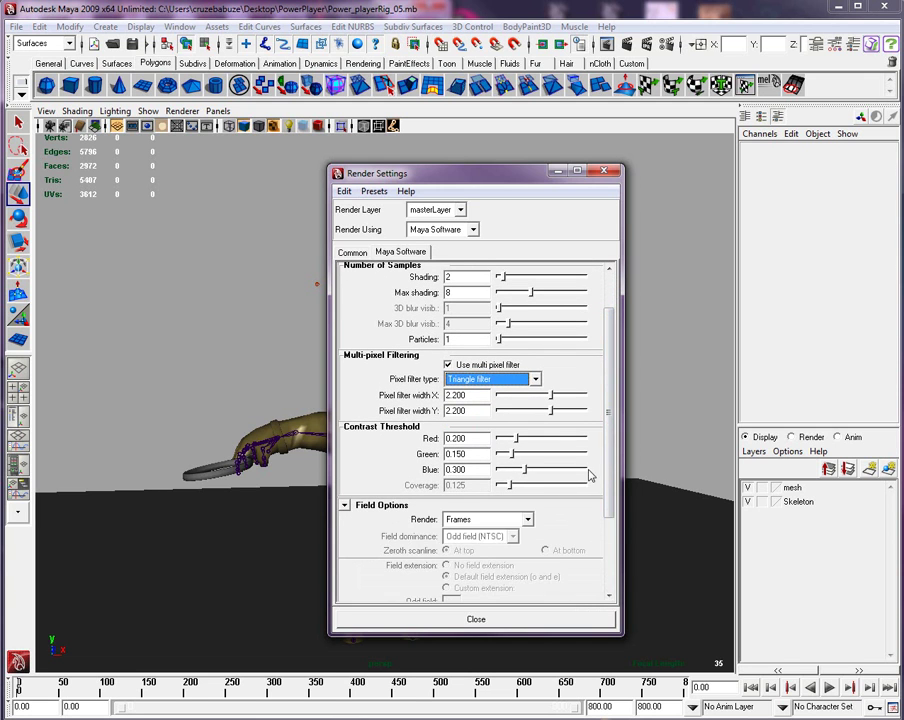
{"action": "scroll", "coordinate": [604, 416], "scroll_direction": "down", "scroll_amount": 3}
{"action": "left_click", "coordinate": [527, 405]}
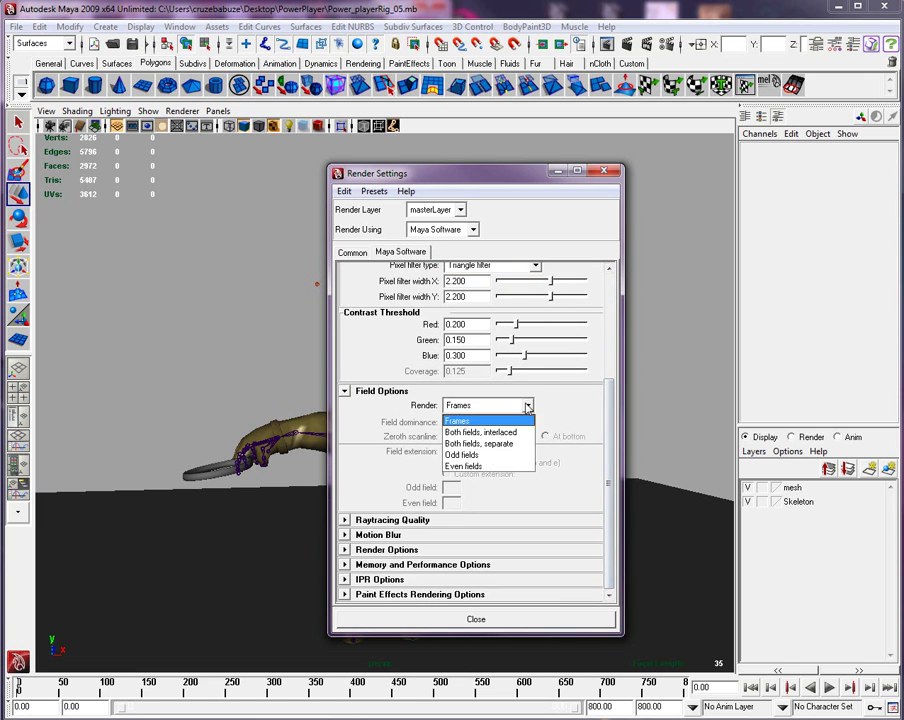
{"action": "left_click", "coordinate": [528, 415]}
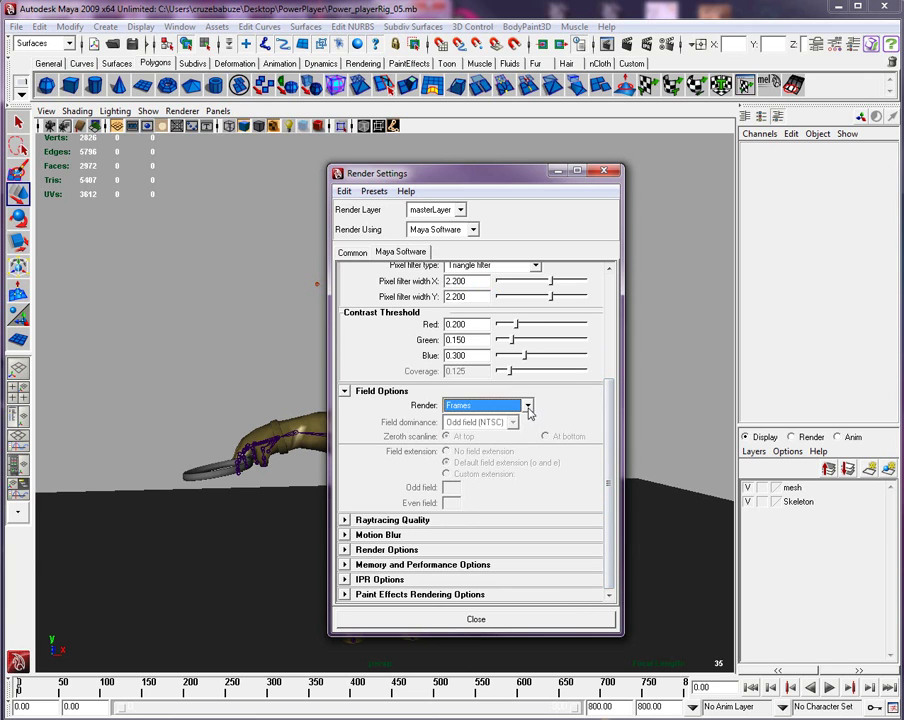
{"action": "left_click", "coordinate": [520, 405]}
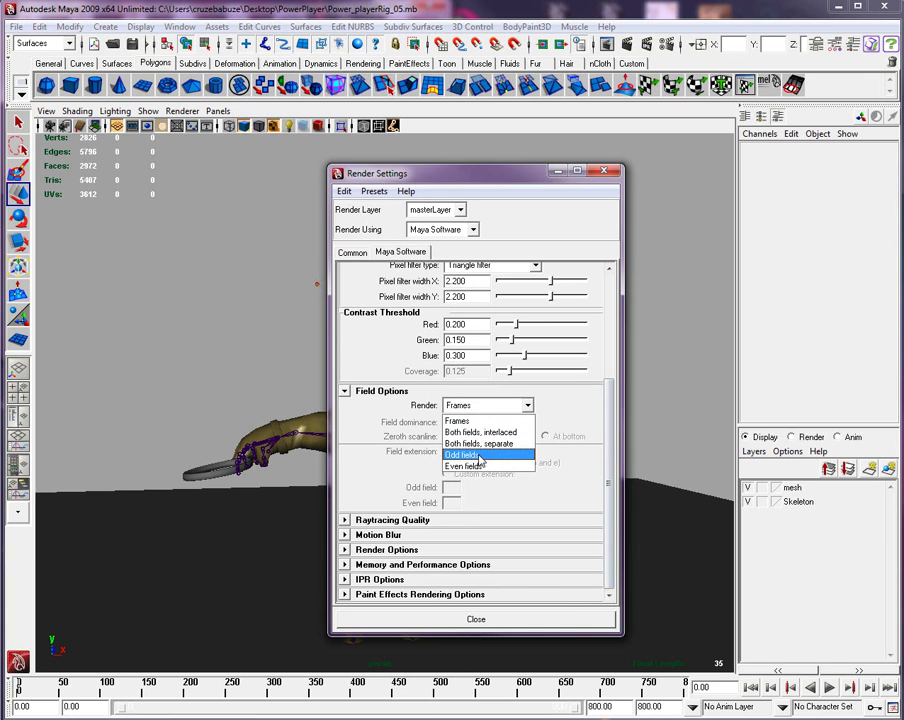
{"action": "left_click", "coordinate": [504, 421]}
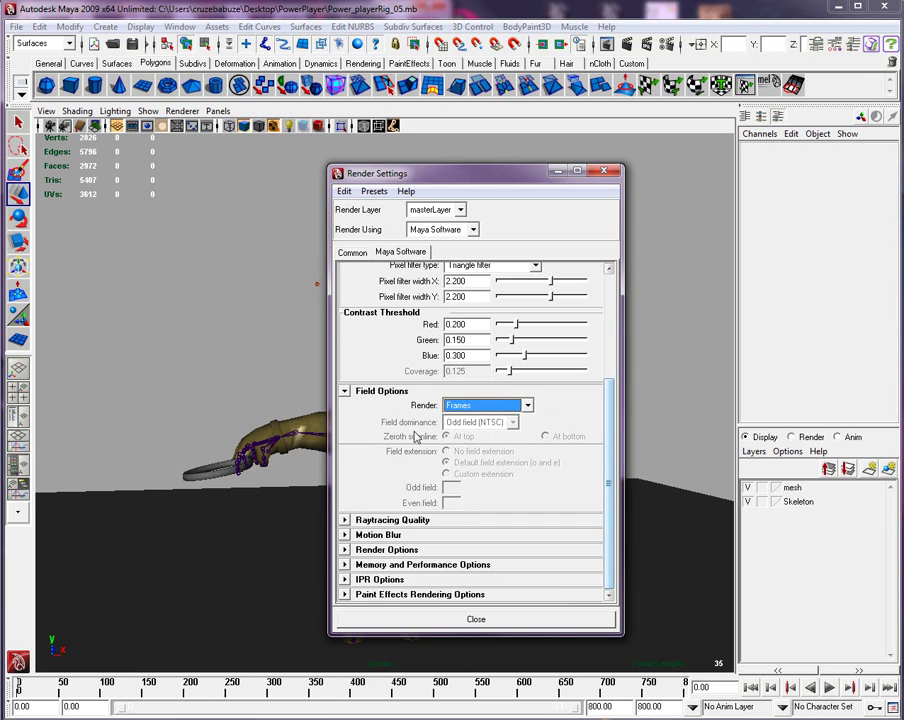
{"action": "left_click", "coordinate": [345, 390]}
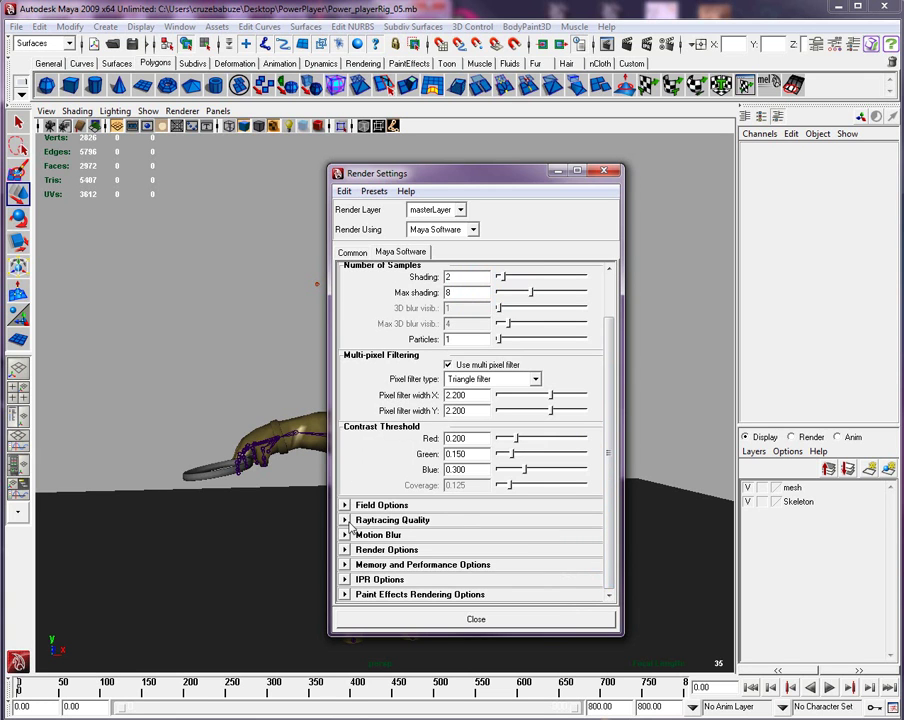
- Enable raytracing in the Raytracing Quality settings
{"action": "left_click", "coordinate": [374, 522]}
{"action": "scroll", "coordinate": [435, 380], "scroll_direction": "down", "scroll_amount": 2}
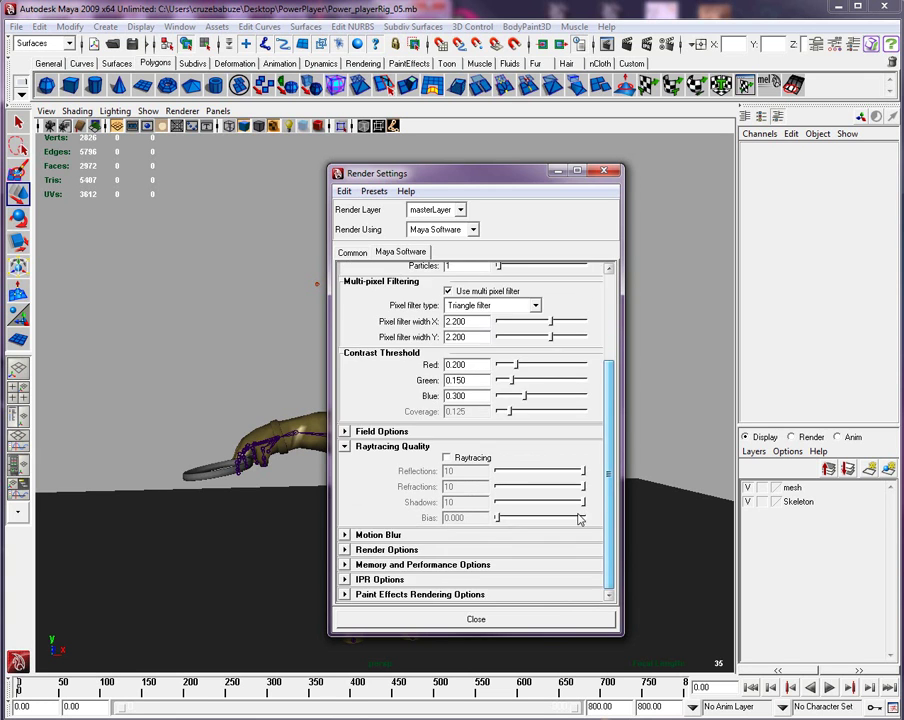
{"action": "left_click", "coordinate": [447, 458]}
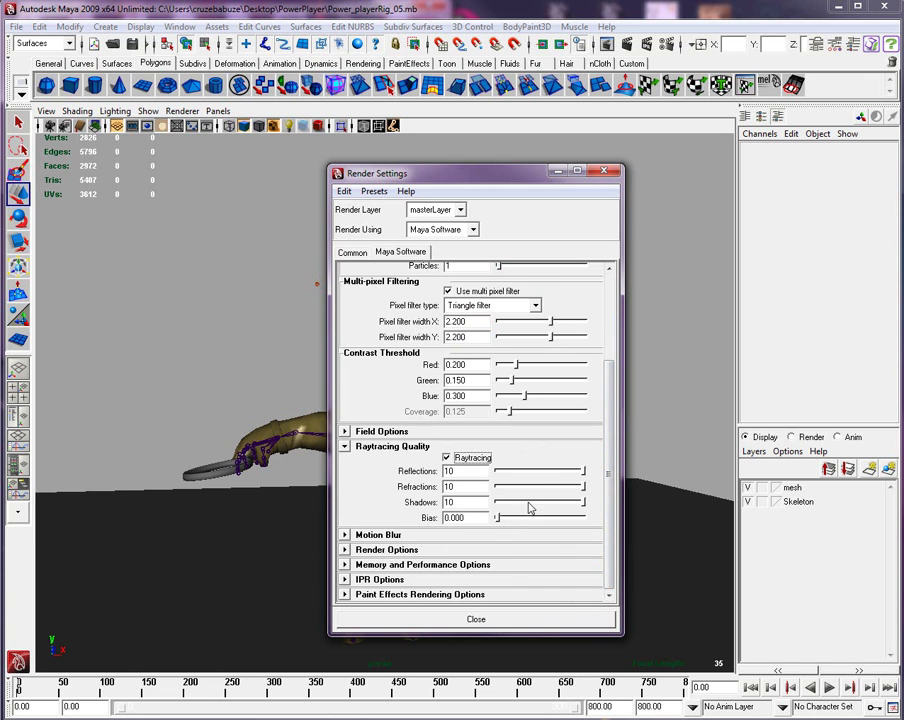
- Try enabling motion blur, turn it off again, and collapse its settings
{"action": "left_click", "coordinate": [378, 534]}
{"action": "left_click", "coordinate": [609, 596]}
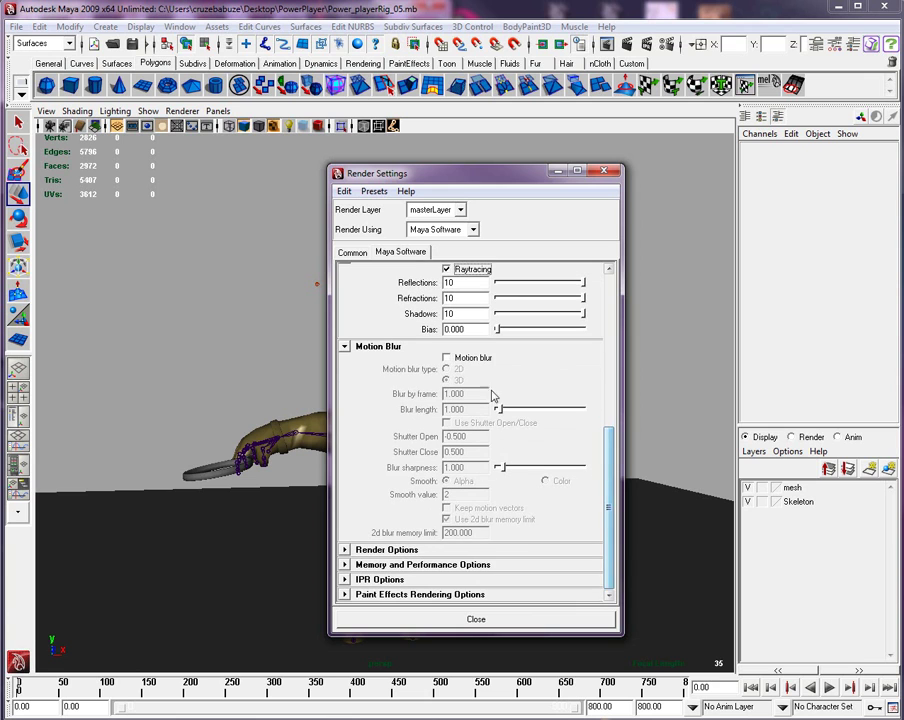
{"action": "left_click", "coordinate": [449, 358]}
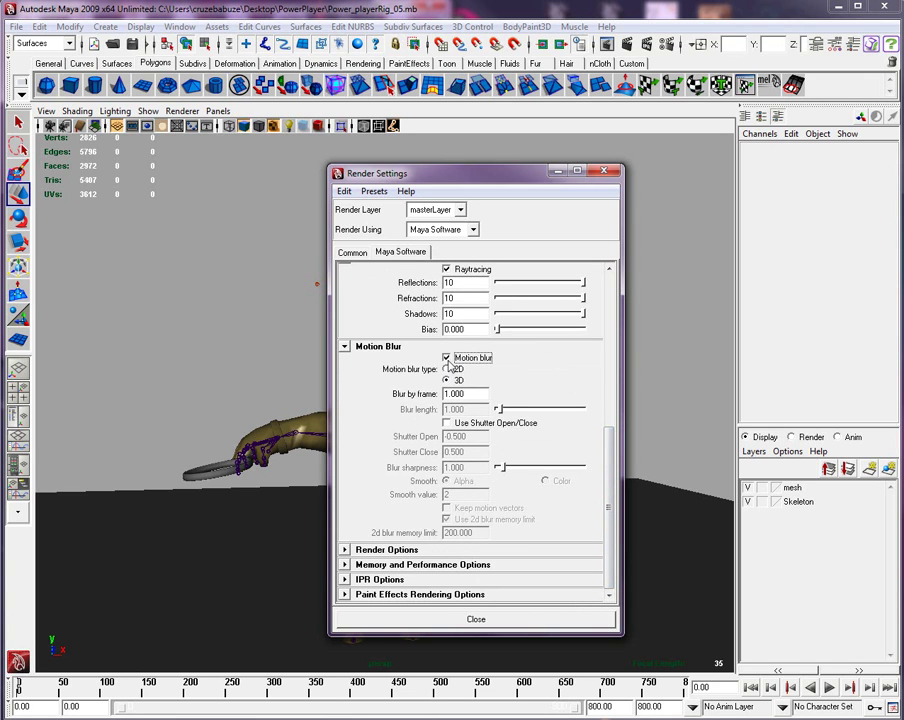
{"action": "left_click", "coordinate": [447, 358]}
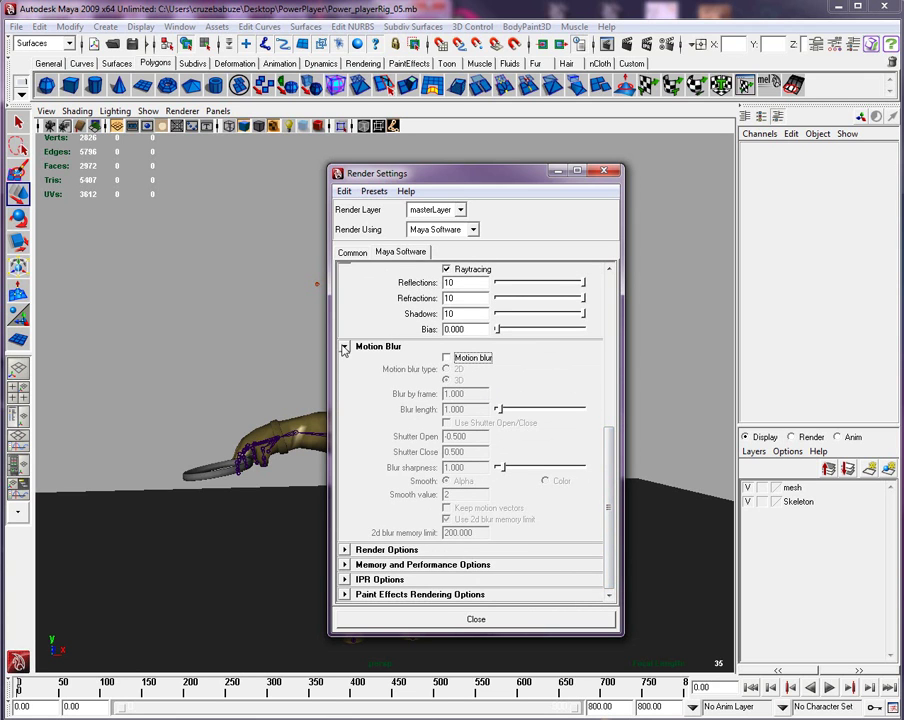
{"action": "left_click", "coordinate": [345, 347]}
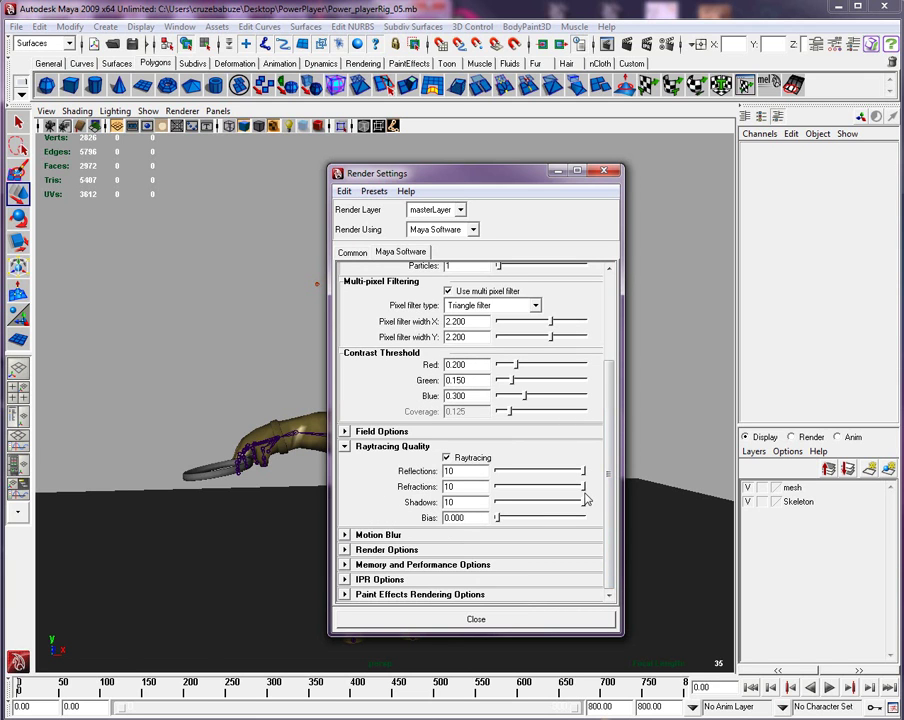
- Review the Maya Software post-processing, camera, shadow and compositing options, and collapse their section
{"action": "left_click", "coordinate": [345, 549]}
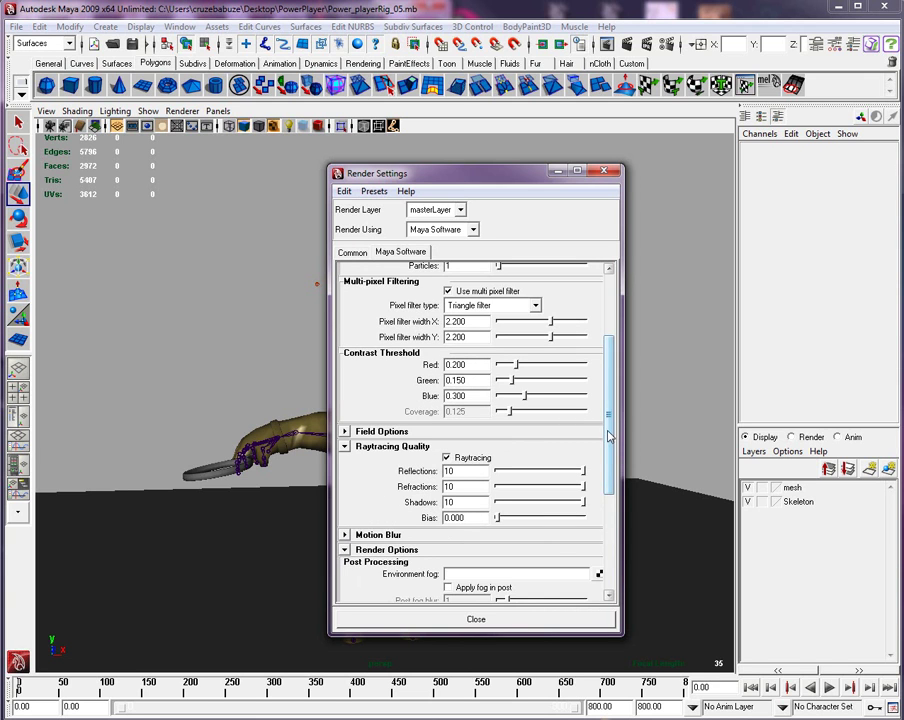
{"action": "scroll", "coordinate": [610, 437], "scroll_direction": "down", "scroll_amount": 5}
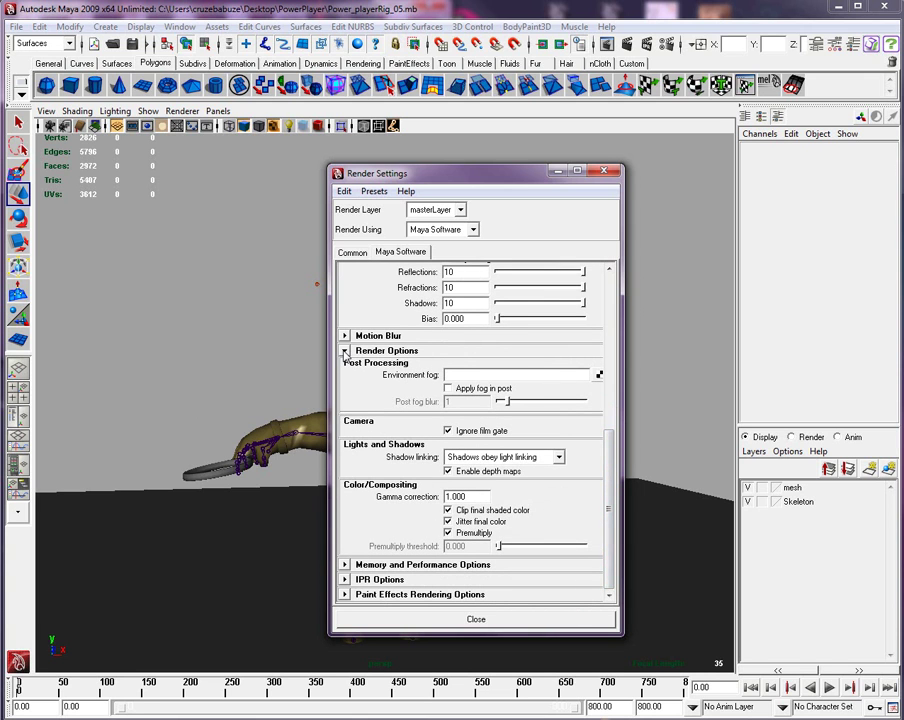
{"action": "left_click", "coordinate": [345, 351]}
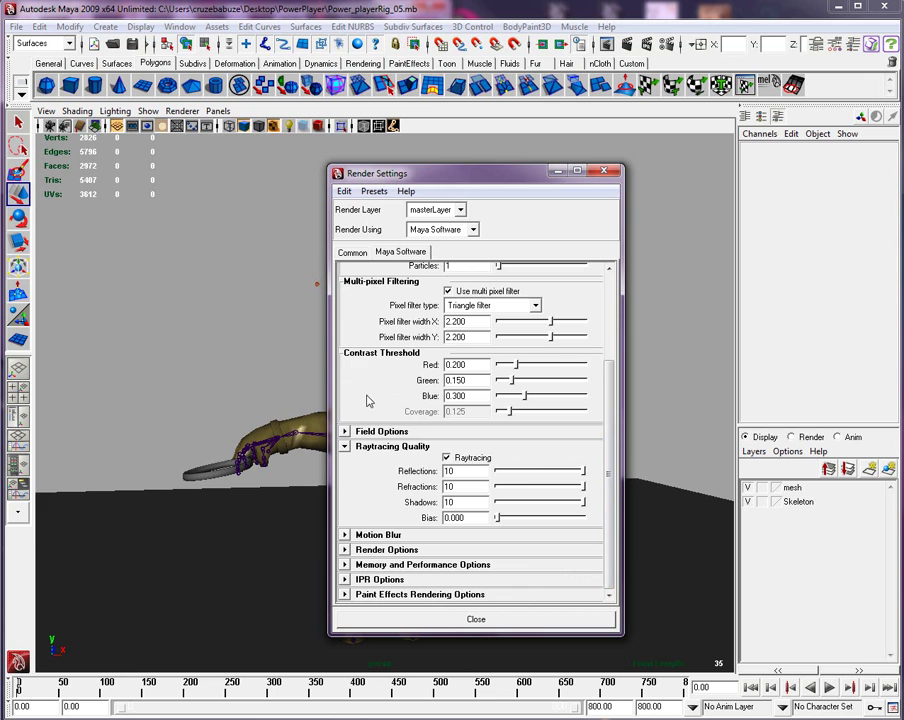
{"action": "scroll", "coordinate": [508, 347], "scroll_direction": "up", "scroll_amount": 3}
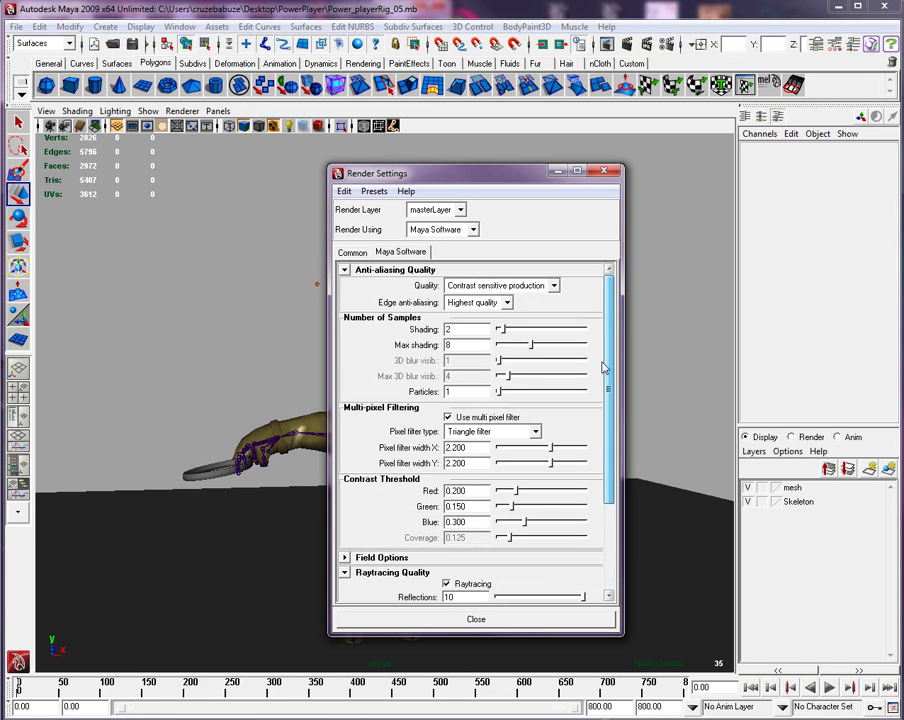
- Close the render settings and render the current frame from the persp camera
{"action": "left_click", "coordinate": [455, 621]}
{"action": "left_click", "coordinate": [627, 48]}
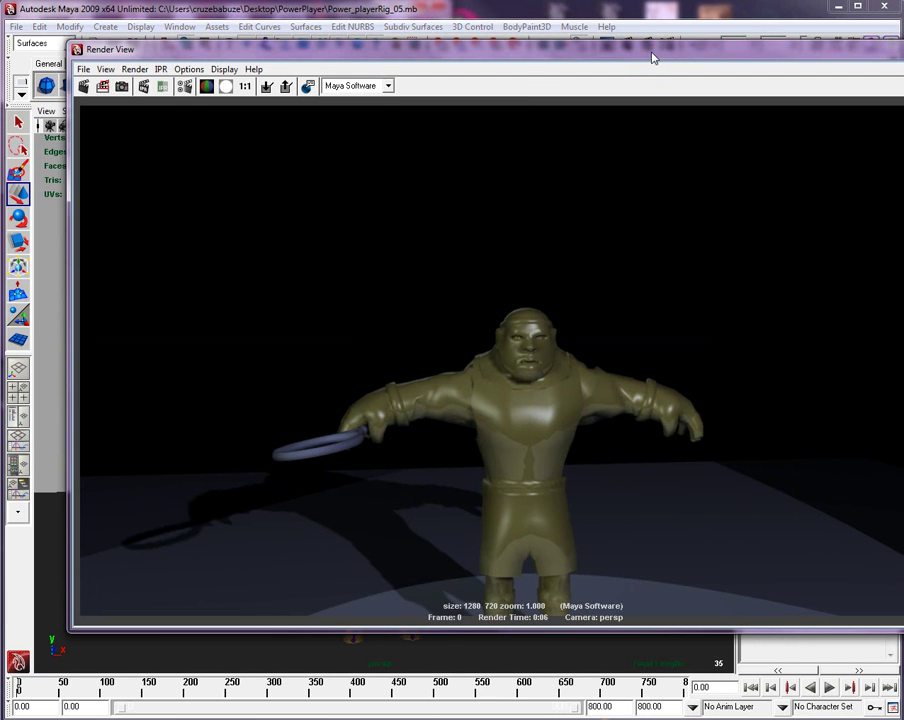
{"action": "left_click_drag", "start_coordinate": [650, 60], "coordinate": [531, 38]}
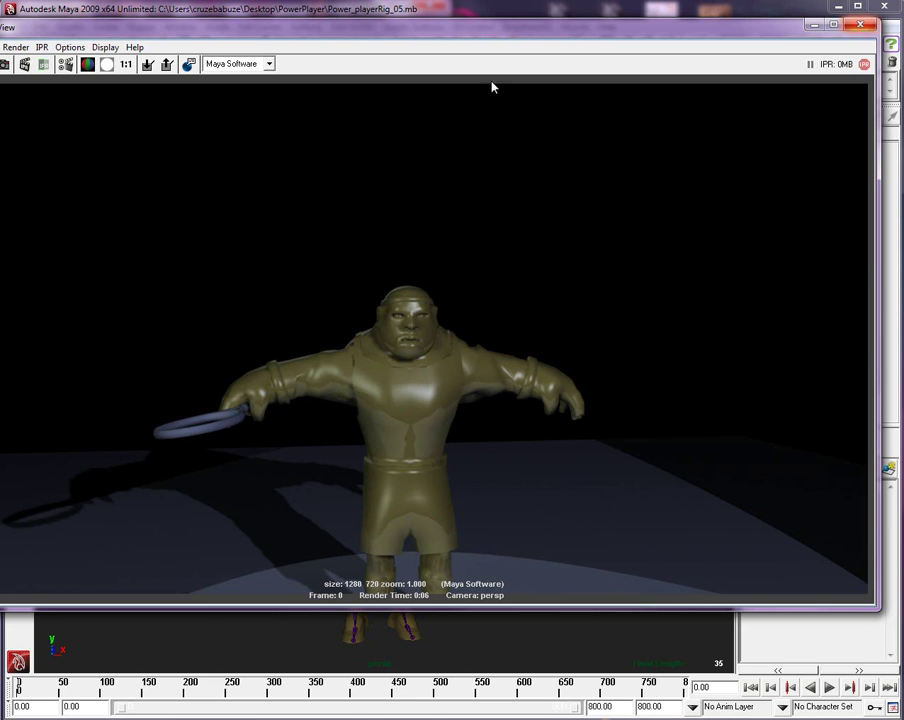
- Inspect the alpha channel of the rendered image and return to the RGB display
{"action": "left_click_drag", "start_coordinate": [176, 36], "coordinate": [247, 27]}
{"action": "left_click", "coordinate": [175, 57]}
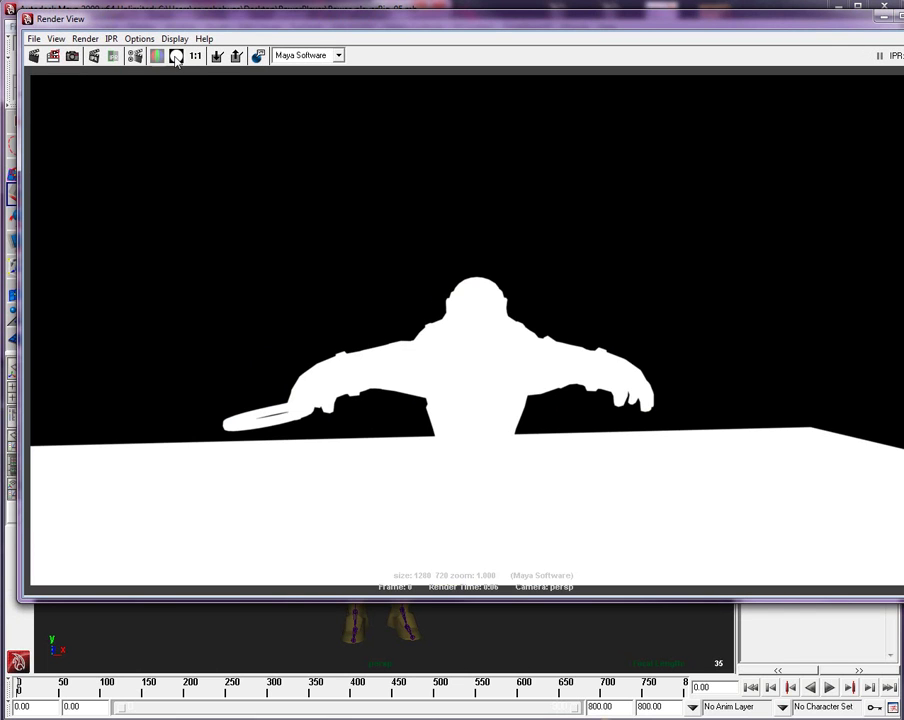
{"action": "left_click", "coordinate": [157, 55]}
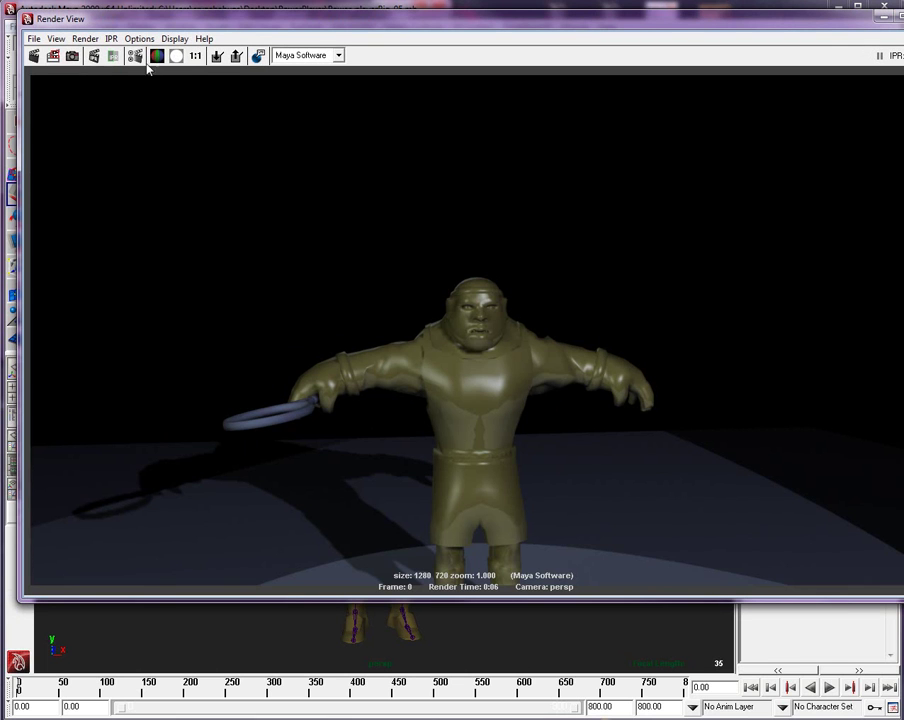
- Examine the file formats available for saving the rendered image, and cancel the save
{"action": "left_click", "coordinate": [34, 39]}
{"action": "left_click", "coordinate": [45, 75]}
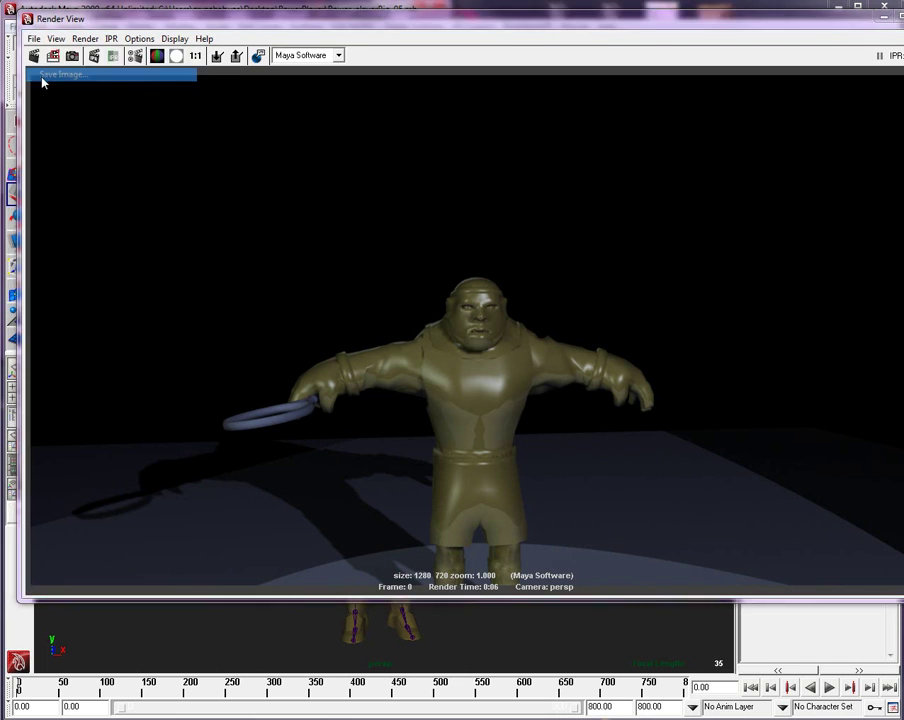
{"action": "left_click", "coordinate": [557, 539]}
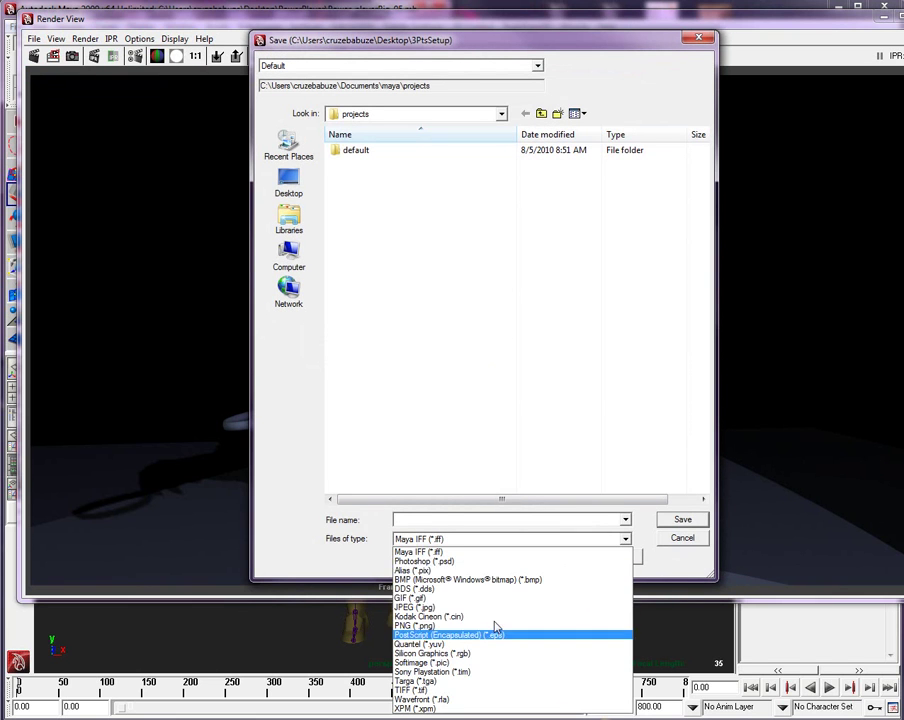
{"action": "left_click", "coordinate": [702, 544]}
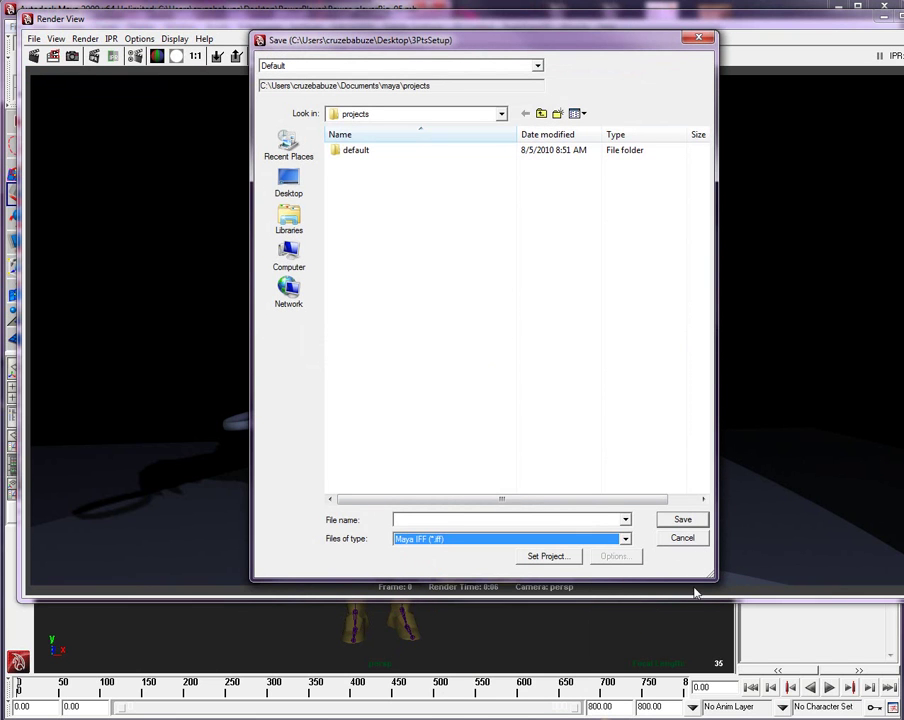
{"action": "left_click", "coordinate": [681, 536]}
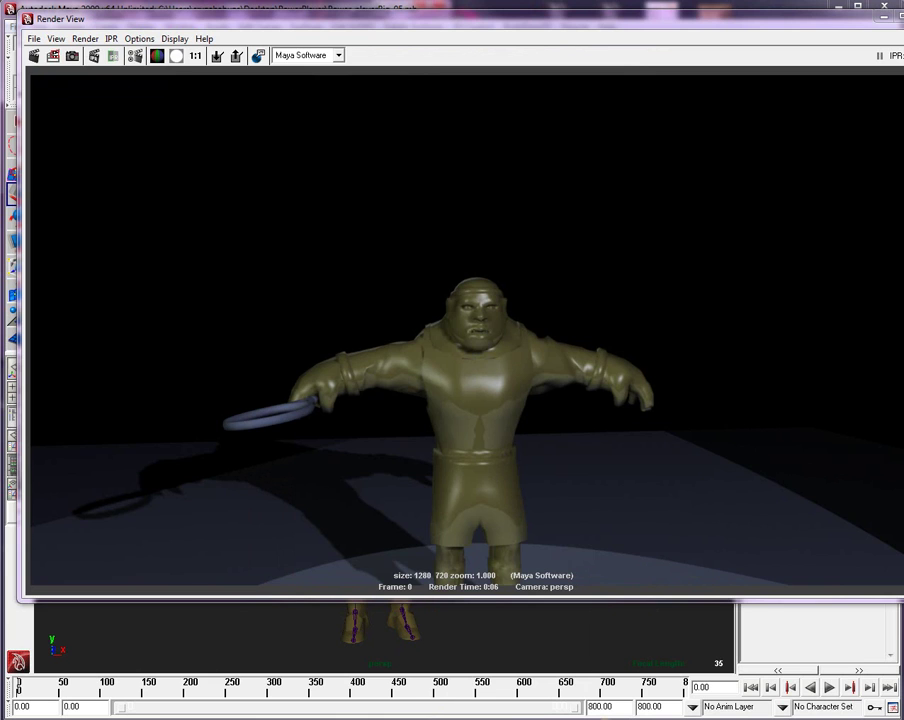